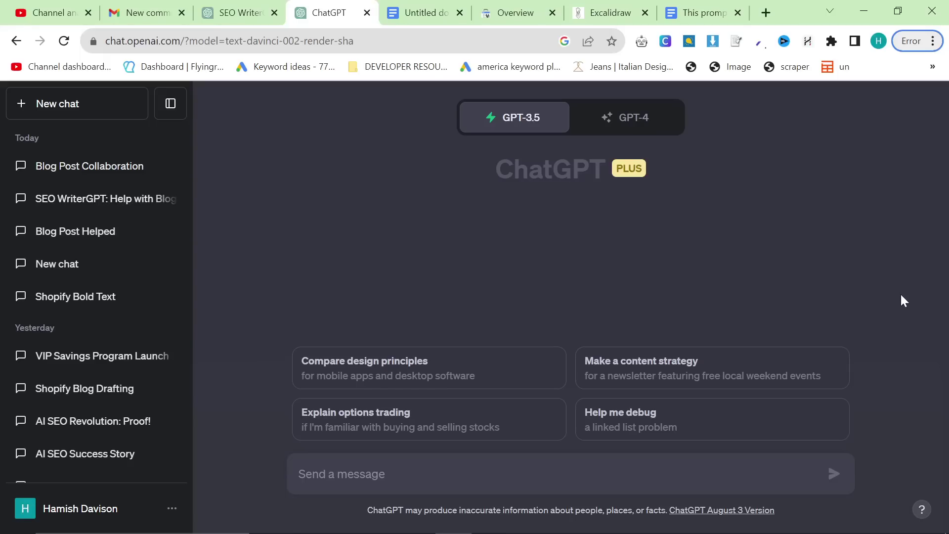
- Send the SEO WriterGPT setup prompt telling GPT-3.5 to wait for 'LET'S GO CHATGPT'
mouse_move(489, 112)
text(I want you to help me write a blog post today. You are SEO WriterGPT. Do not start writing until I say "LET'S GO CHATGPT" Do you understand?)
key(BackSpace)
key(BackSpace)
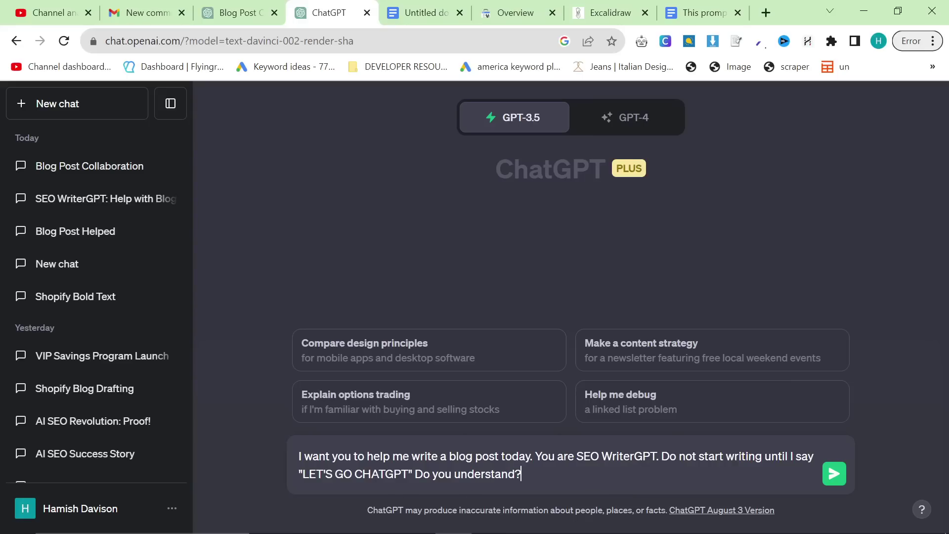
drag(415, 474, 423, 473)
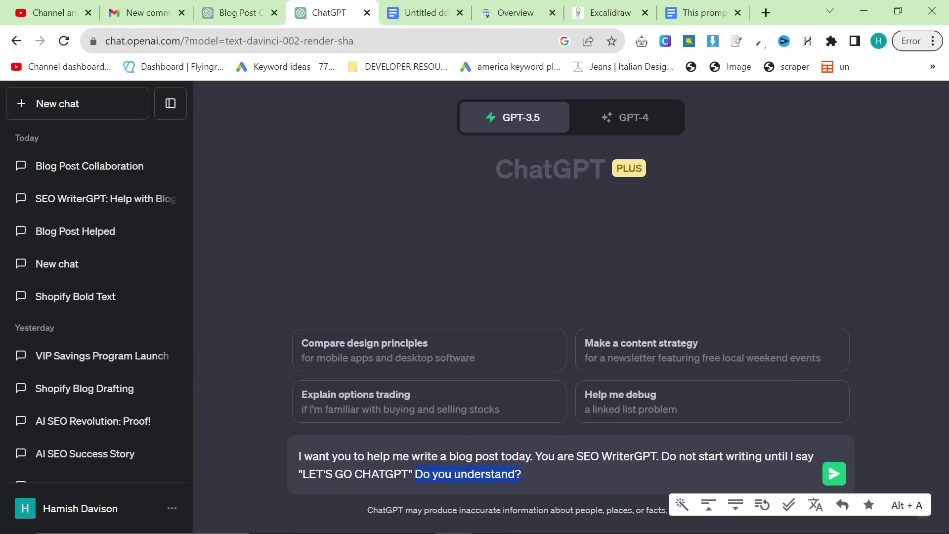
key(Return)
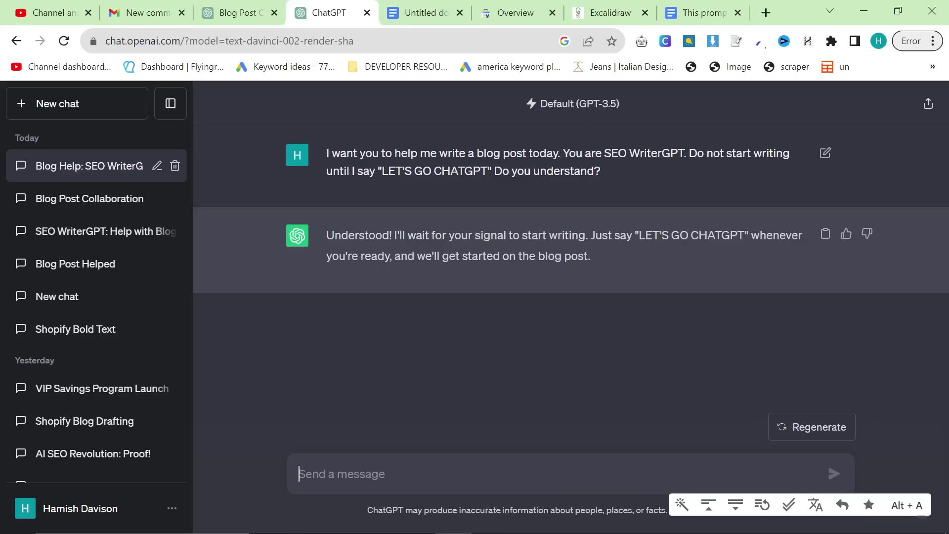
- In Excalidraw, underline the Prepping vs. Prompting heading and outline a box below the notes
click(595, 17)
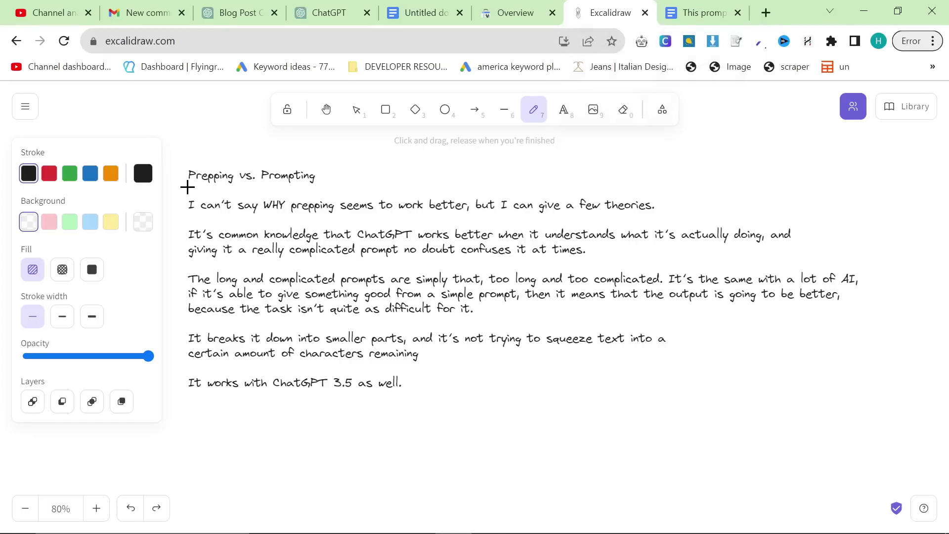
drag(182, 185, 316, 184)
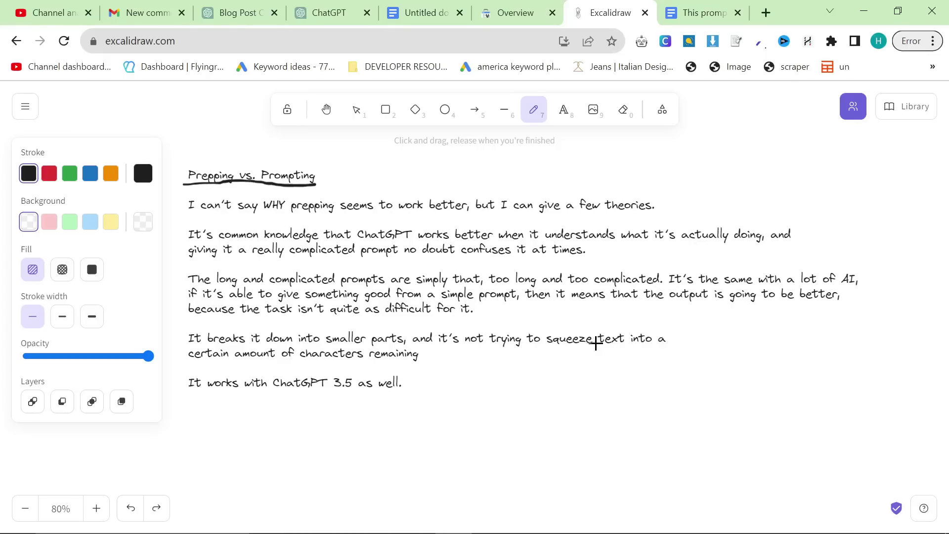
drag(595, 373, 644, 363)
drag(759, 363, 793, 528)
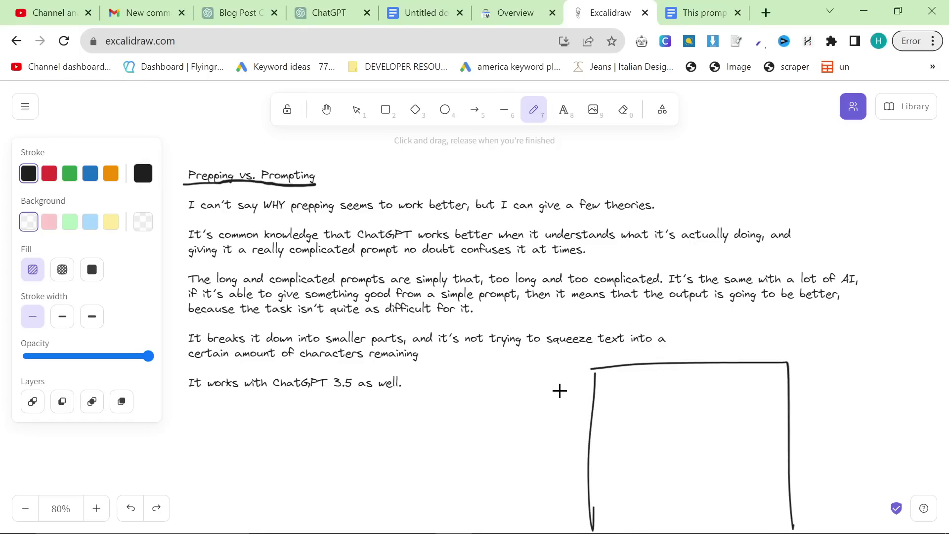
- Sketch text lines inside the box and arrows pointing around and into it
mouse_move(566, 375)
mouse_down()
mouse_move(566, 473)
mouse_move(760, 463)
mouse_up()
click(555, 473)
drag(625, 478, 755, 479)
mouse_move(641, 498)
mouse_down()
mouse_move(760, 492)
mouse_move(811, 521)
mouse_up()
drag(799, 506, 824, 509)
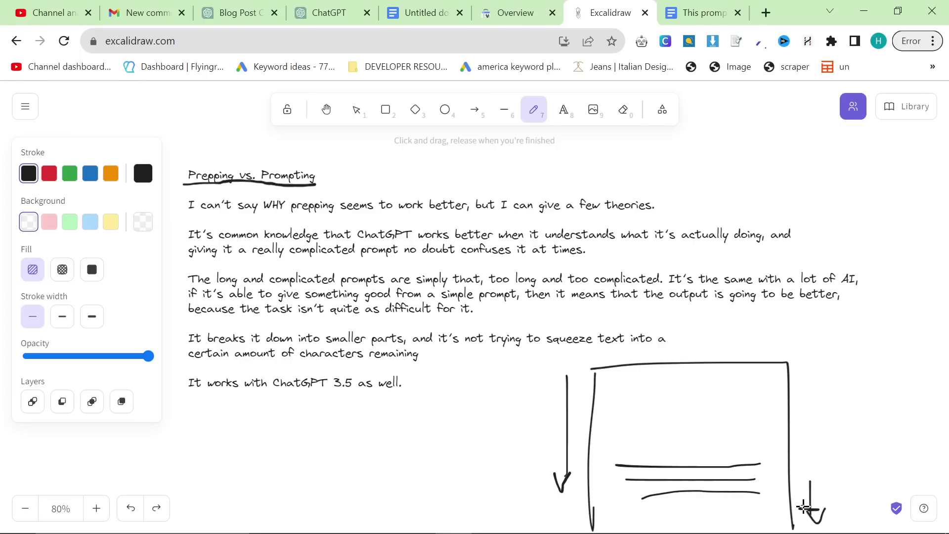
drag(856, 374, 803, 438)
drag(802, 404, 825, 451)
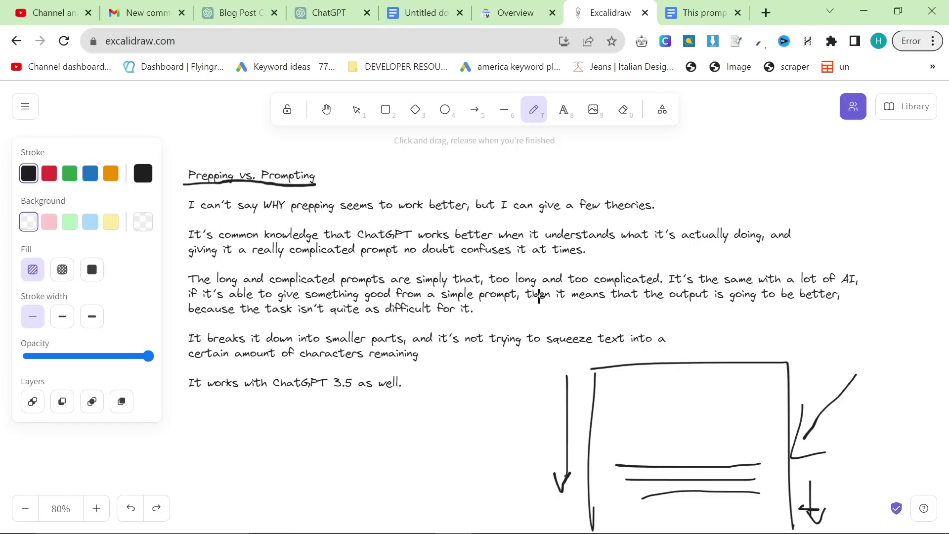
- Open the This prompt works document and select its whole business casual jacket prompt
click(696, 12)
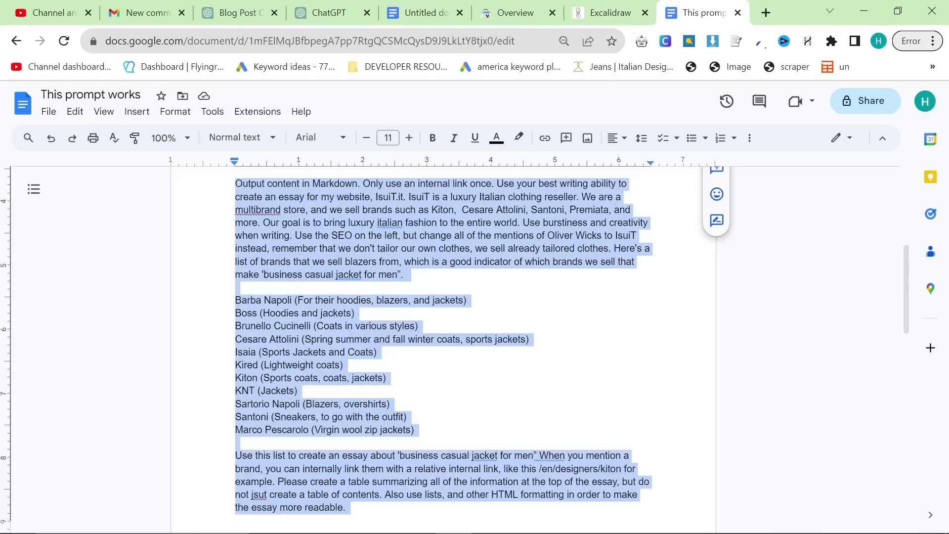
click(297, 391)
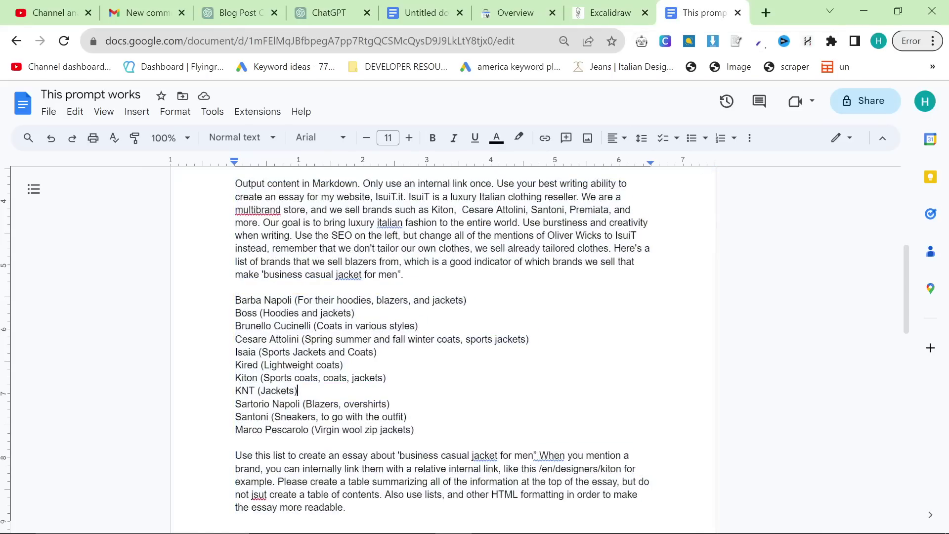
drag(236, 184, 351, 507)
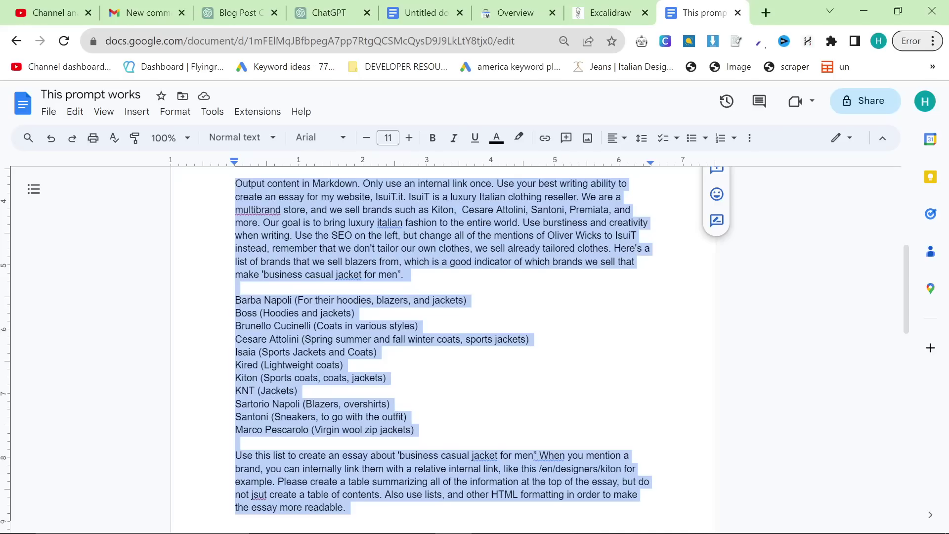
drag(345, 507, 235, 183)
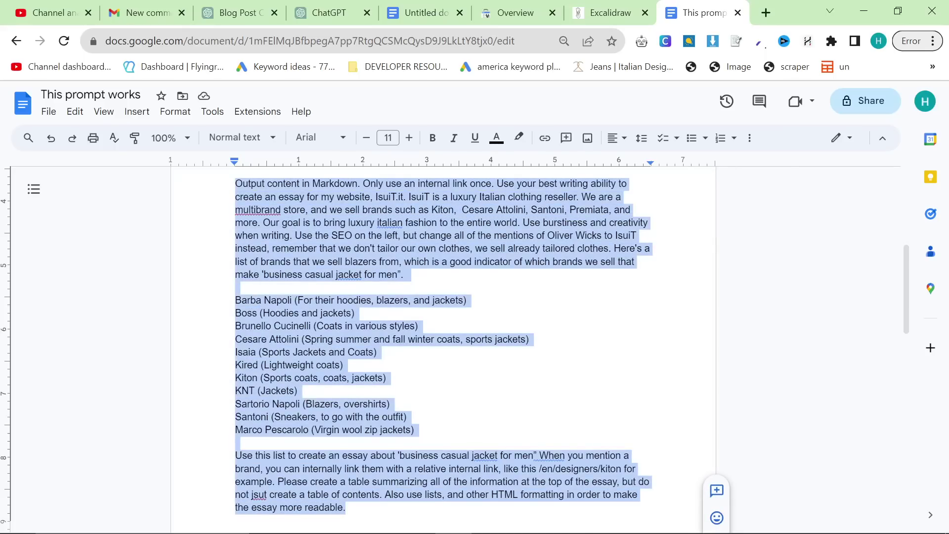
- Encircle the Excalidraw box sketch with large freehand loops and a diagonal stroke
click(608, 13)
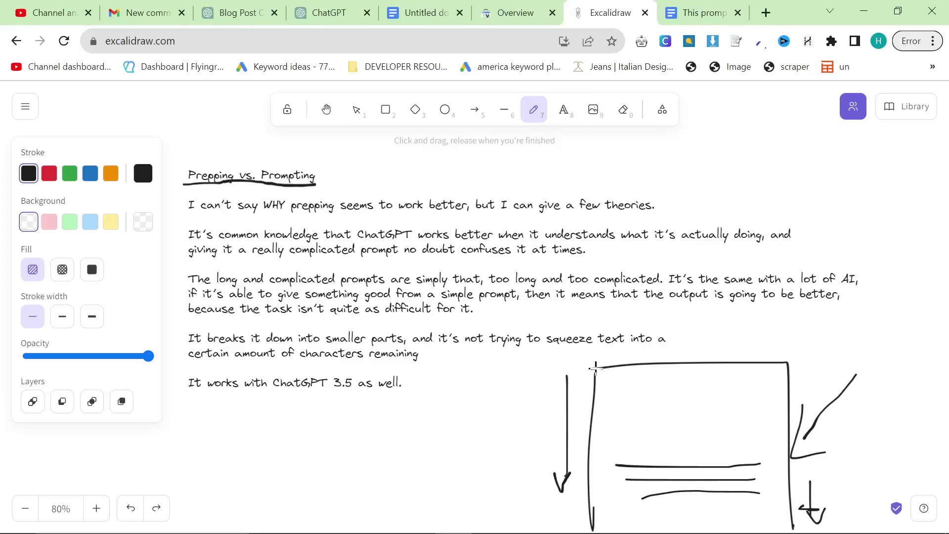
mouse_move(628, 352)
mouse_down()
mouse_move(583, 408)
mouse_move(871, 438)
mouse_move(640, 353)
mouse_up()
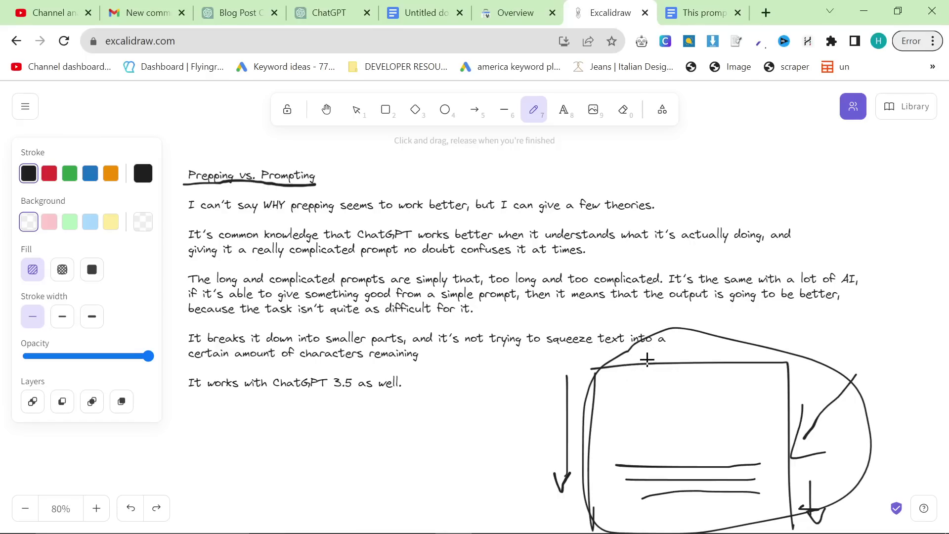
drag(706, 336, 594, 388)
drag(563, 433, 634, 379)
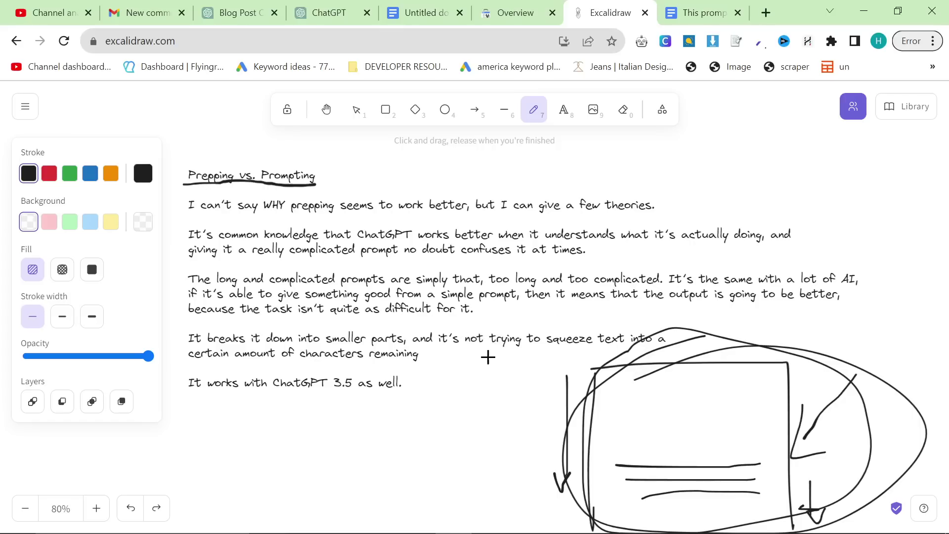
mouse_move(264, 5)
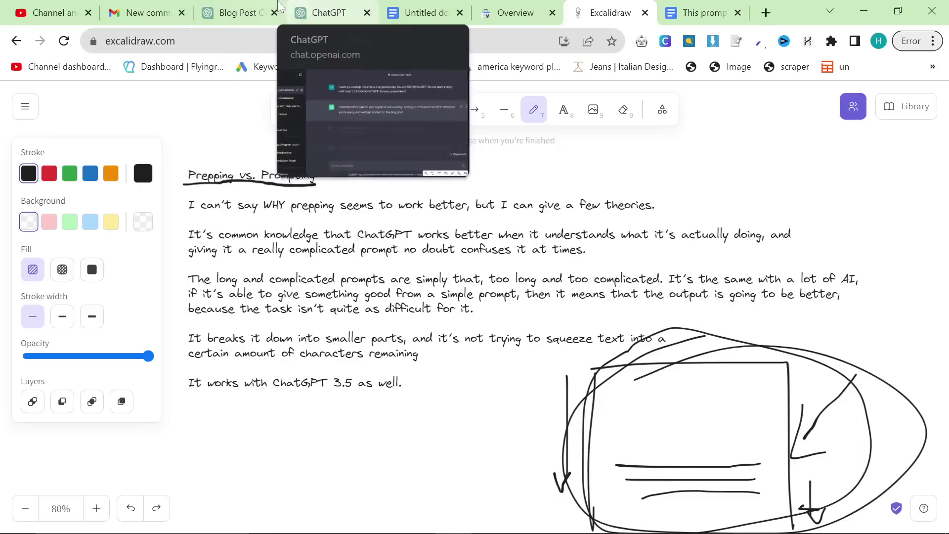
- Go back to the SEO WriterGPT chat and check its Default (GPT-3.5) model label
click(316, 12)
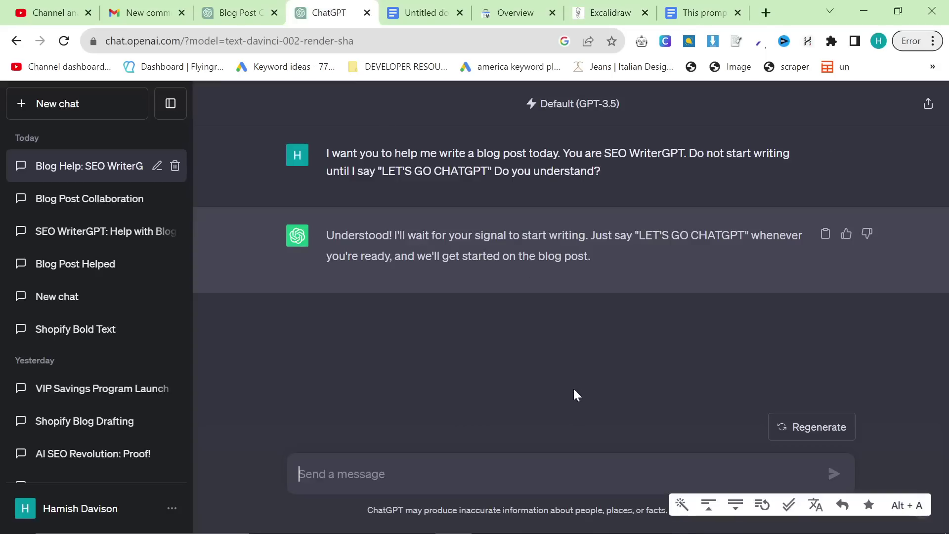
drag(624, 104, 533, 103)
click(612, 323)
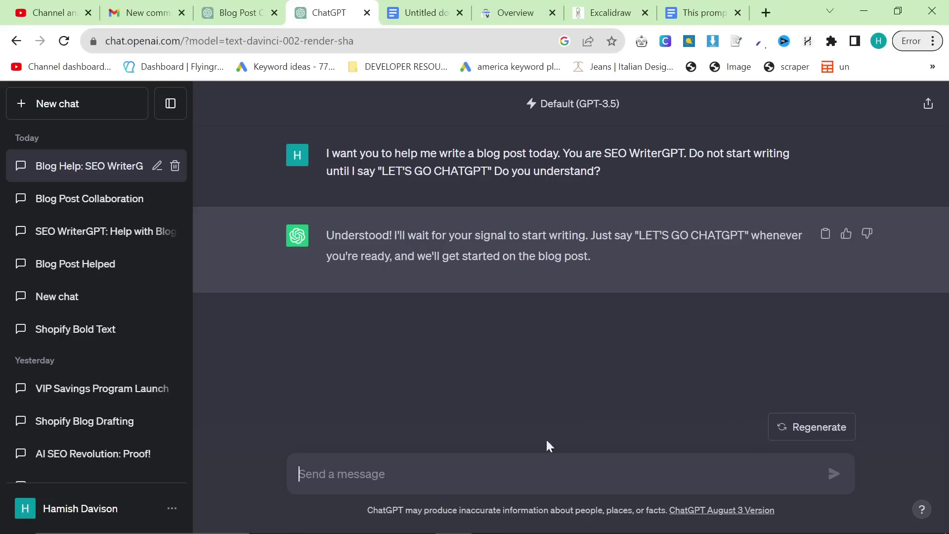
- Send the topic 'Crocodile Leather - Why is it expensive and why is it so popular?'
text(The topic is going to be "Crocodile Leather - Why is it expensive and why is it so popular?" Do you understand?)
key(BackSpace)
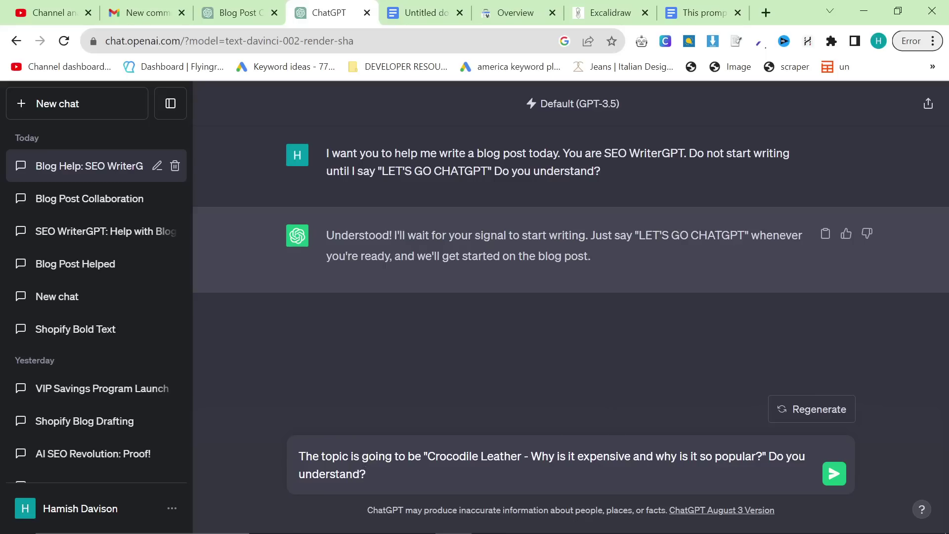
drag(427, 456, 706, 456)
click(756, 456)
click(512, 487)
key(Return)
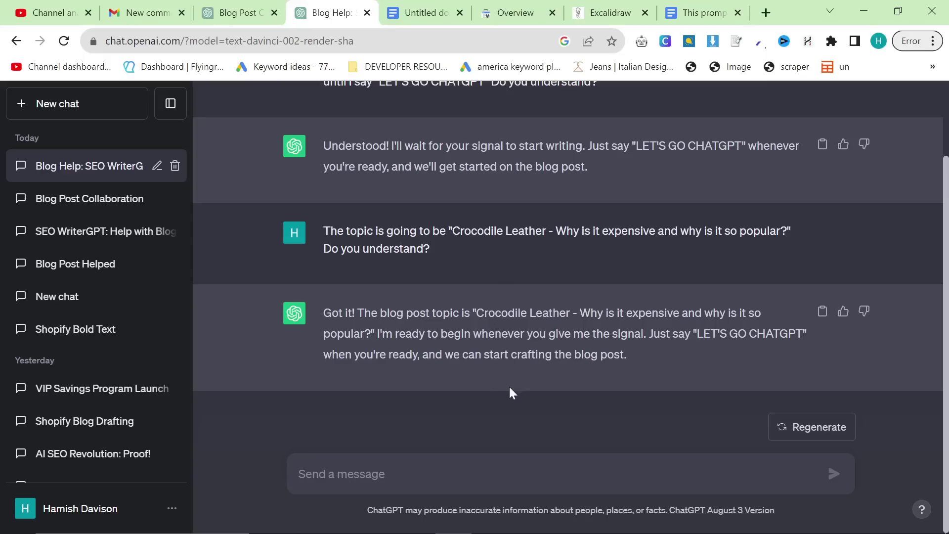
- Paste the internal-links prompt and reword it to request ahref markdown formatted keyword anchor text
text(You are writing for 2Men, a multibrand Italian luxury store selling many brands, including MooRER, Kiton. During the article please try to include these relative internal links contextually throughout the article, using markdown ahref formatting:  /collections/italian-crocodile-leather /collections/kiton /collections/moorer /blogs/journal/7-billionaire-old-money-brands-for-men /blogs/journal/the-5-best-neapolitan-classic-menswear-brands-in-2023  Do you understand?)
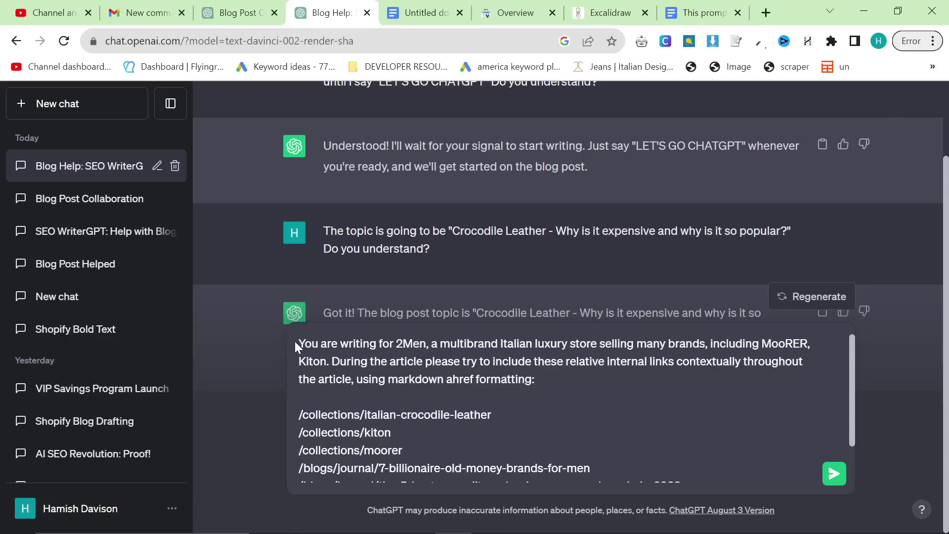
drag(299, 344, 413, 344)
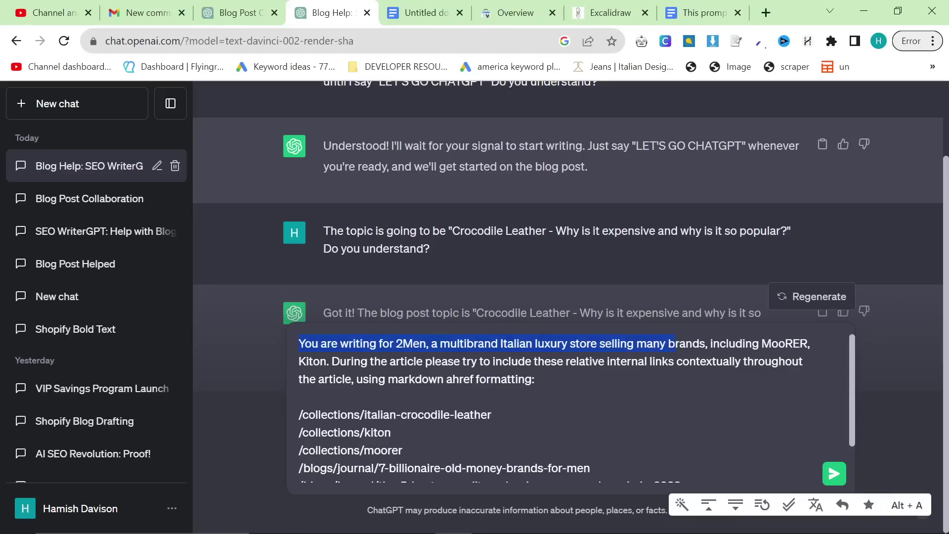
click(708, 344)
key(shift+End)
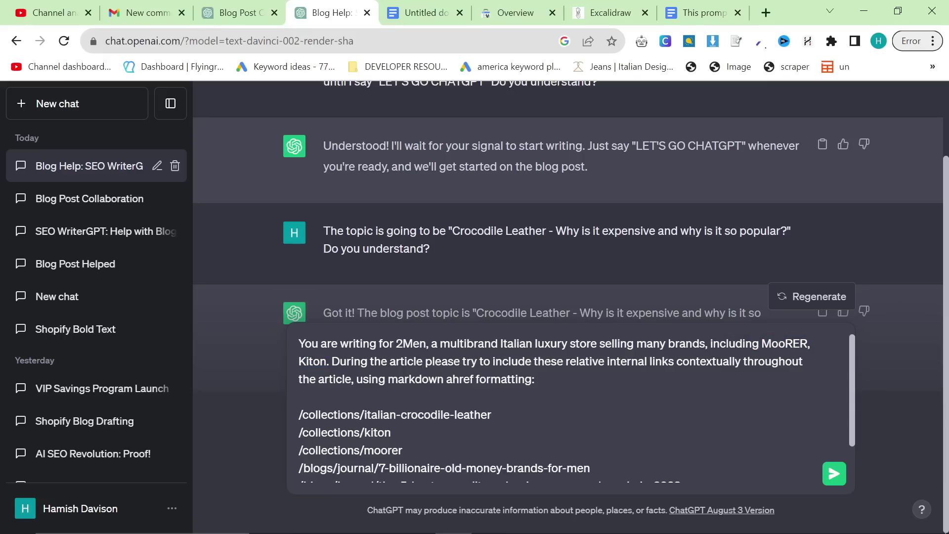
text(with )
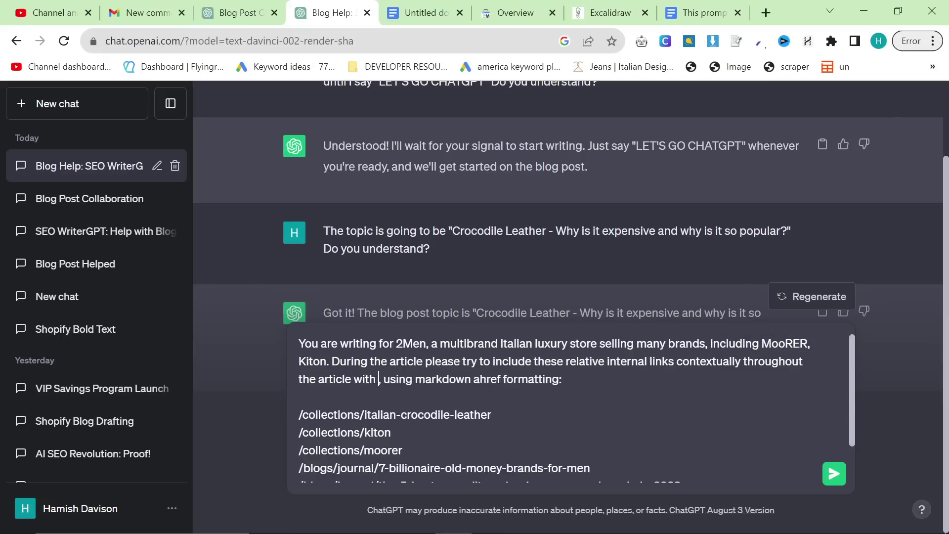
text(a)
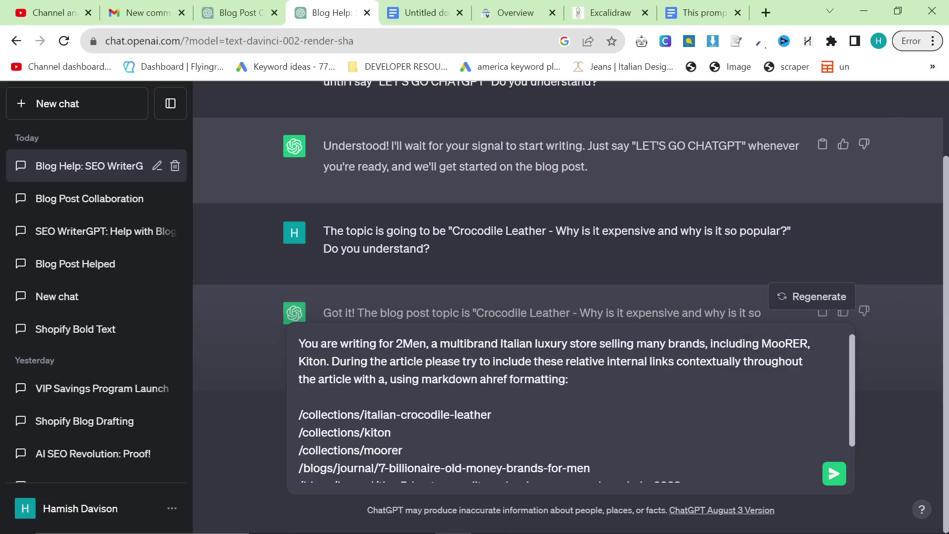
text(n ahref markdow)
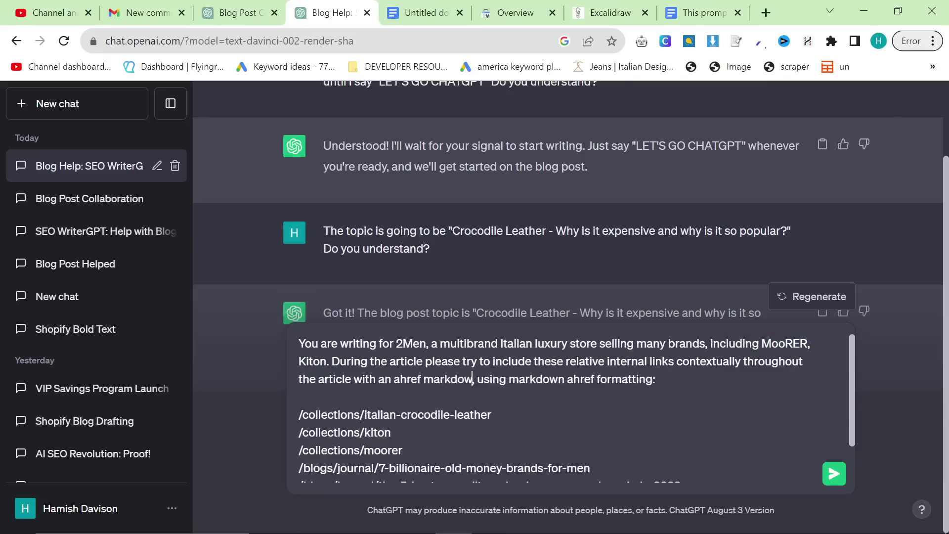
text(n formatted keyw)
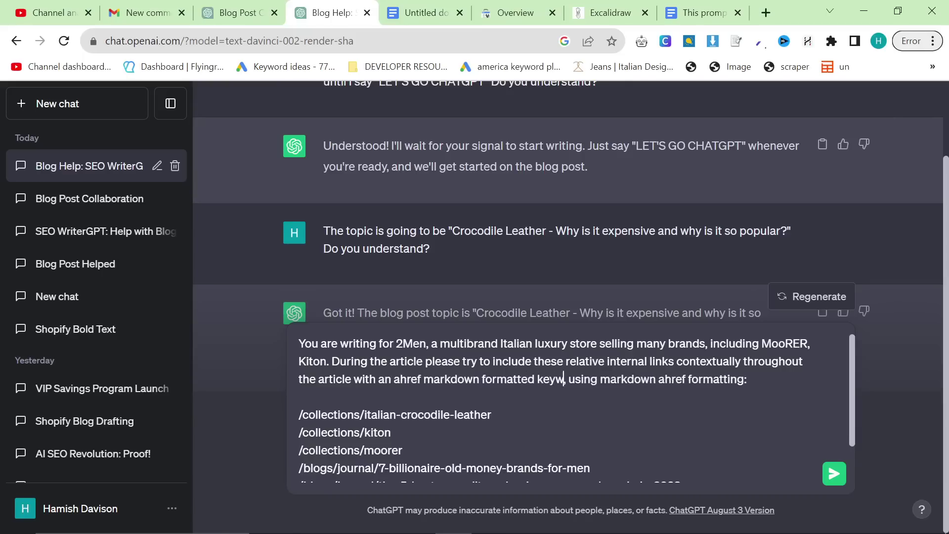
text(ord anchor text)
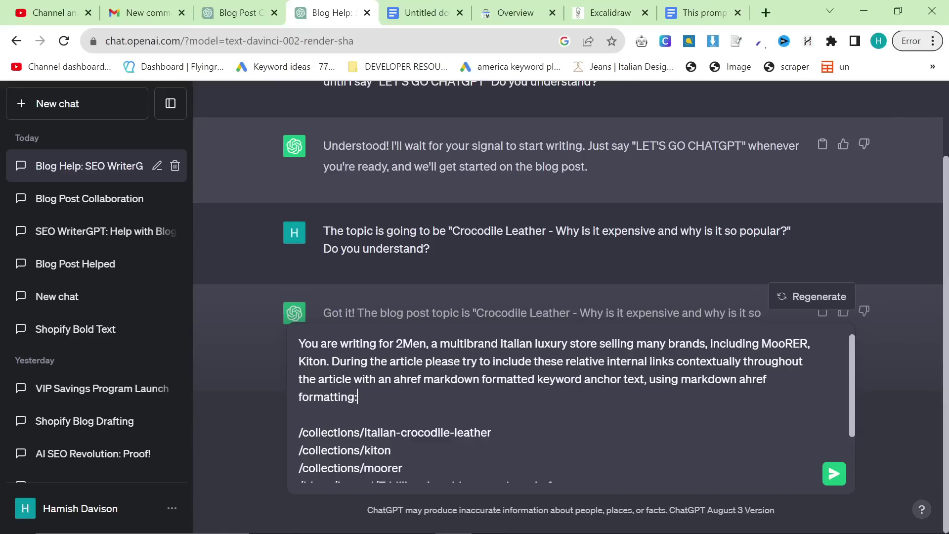
key(ctrl+shift+Left)
key(ctrl+shift+Left)
key(ctrl+shift+Left)
key(ctrl+shift+Left)
key(ctrl+shift+Left)
key(BackSpace)
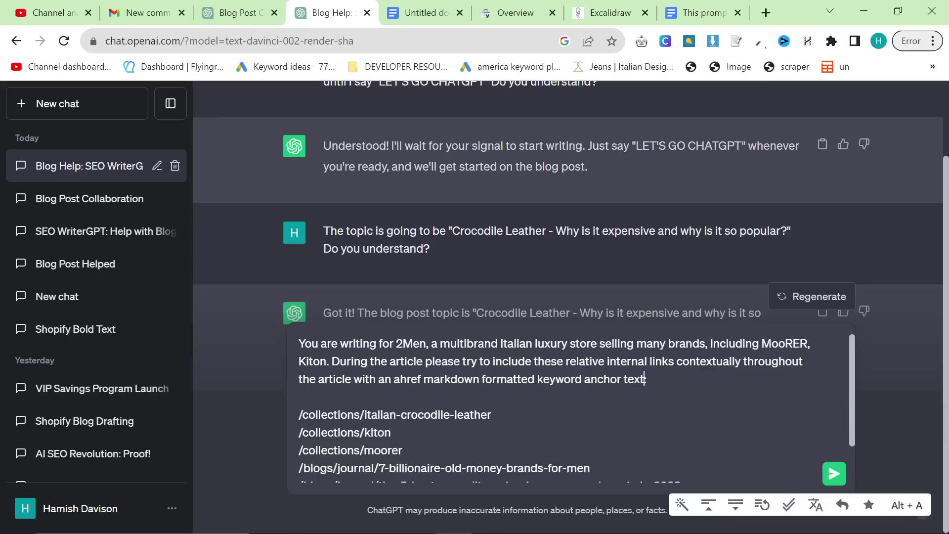
- Review the five /collections and /blogs link paths listed in the message
scroll(568, 405, down, 2)
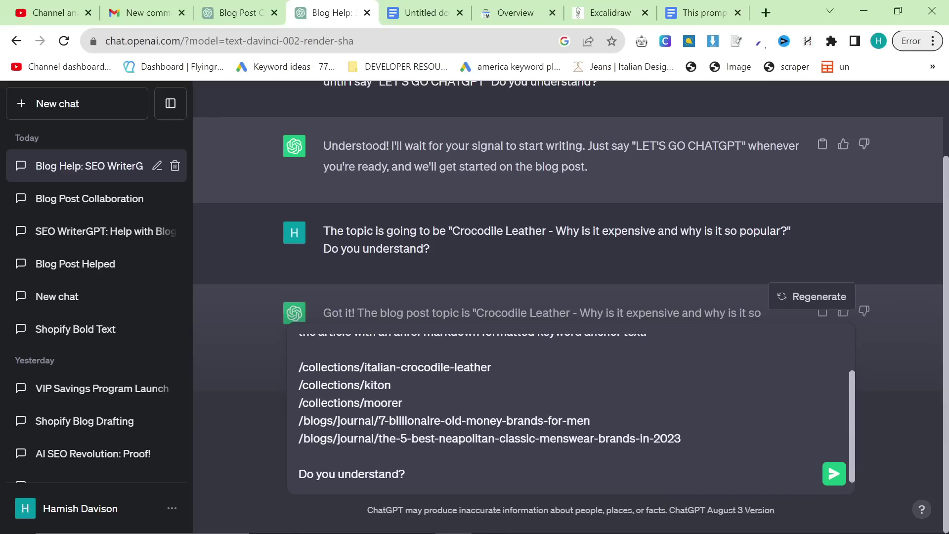
drag(682, 438, 291, 365)
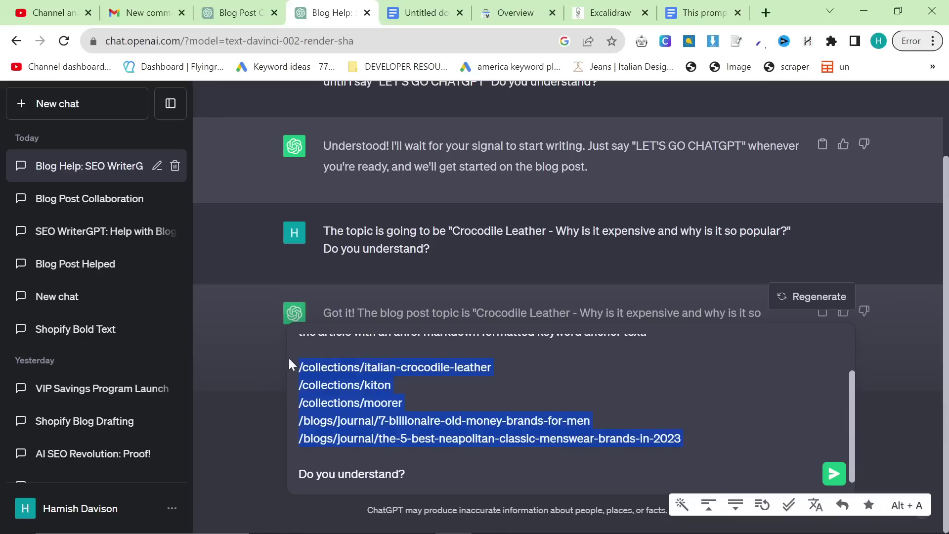
click(590, 421)
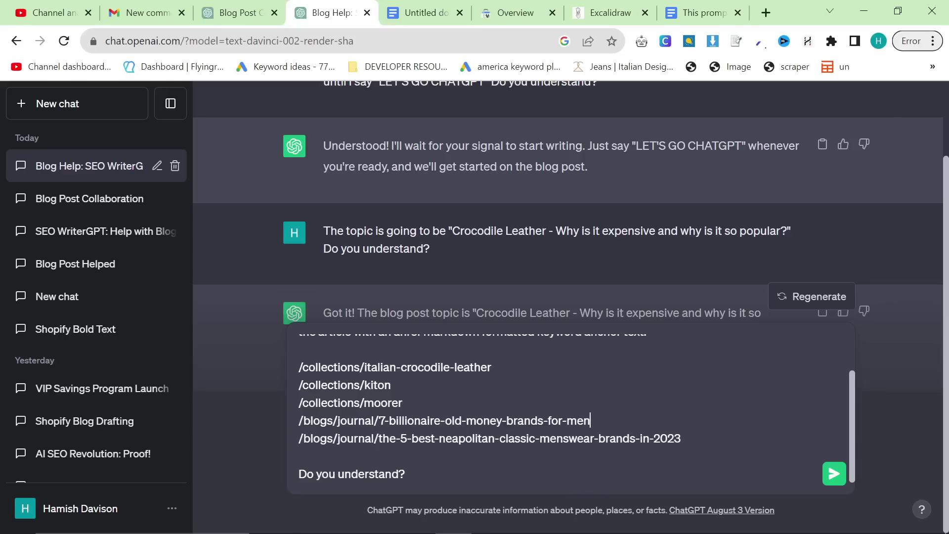
drag(660, 438, 298, 373)
click(391, 384)
- Send the five internal links and get ChatGPT's agreement to use them as markdown anchors
key(Return)
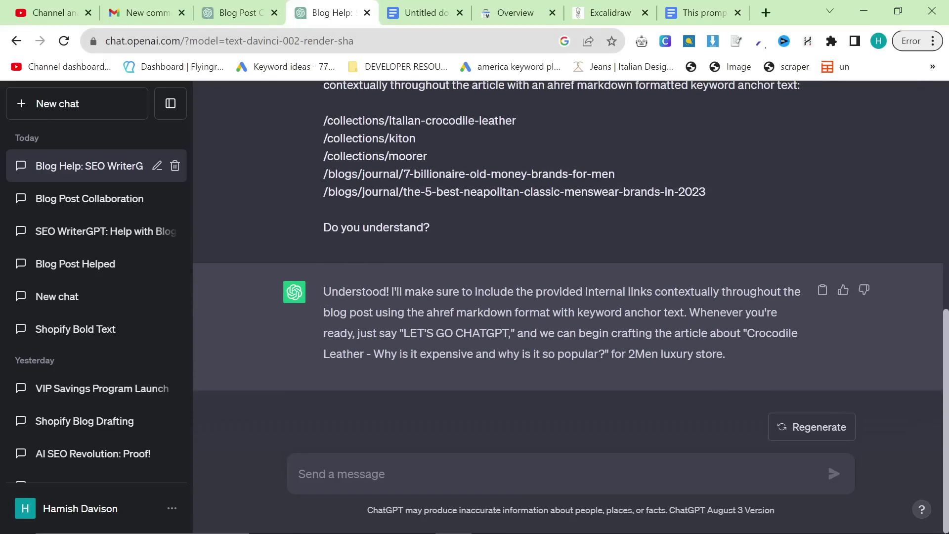
- Send the markdown-formatting instructions plus a request for creativity, burstiness, personal stories, and perplexity
text(I want you to try to include as much markdown formatting as possible, as the more markdown included in an article, the more likely it will rank. Normally, a good practice is to use a list or a table to break up large walls of text. Also, using short snappy sentences increases reading time, which increases ranking. Do you understand?)
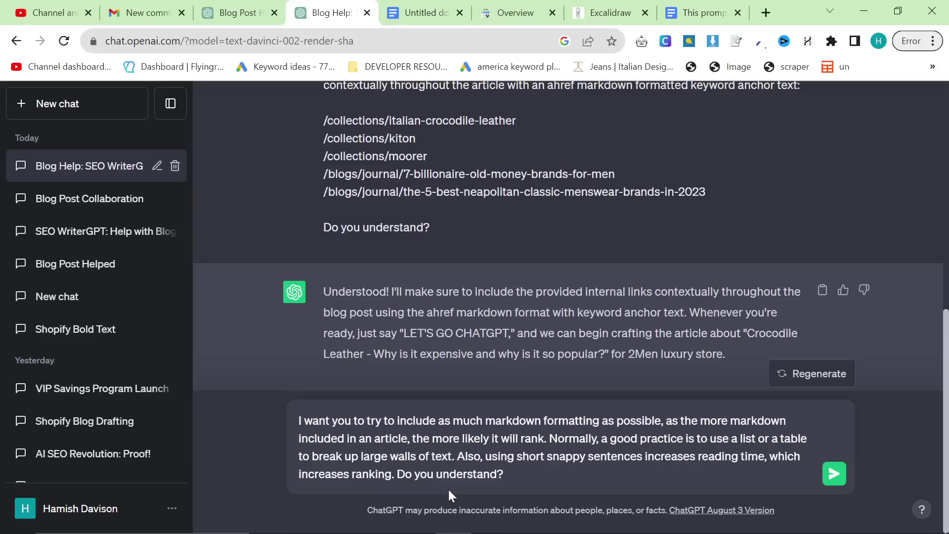
text(, also please tr)
text(y to use creativit and)
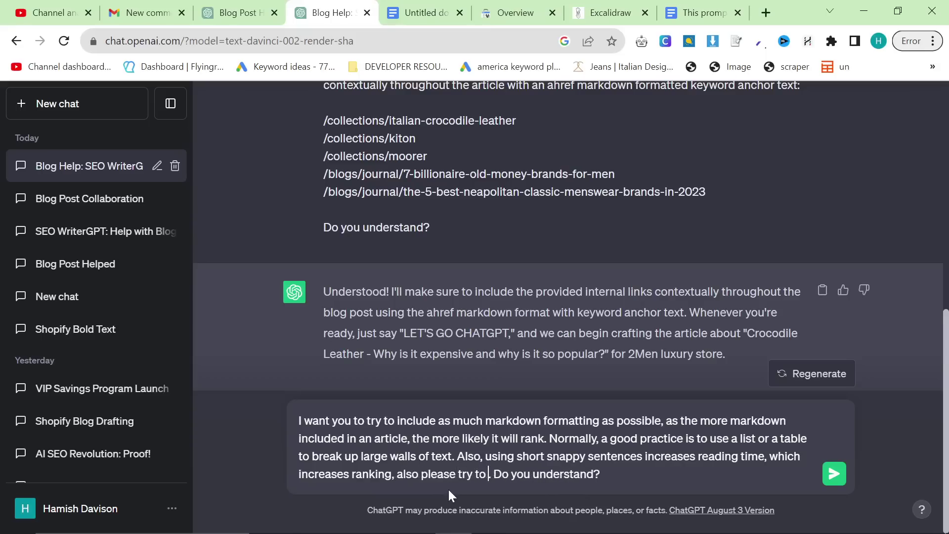
text( bu)
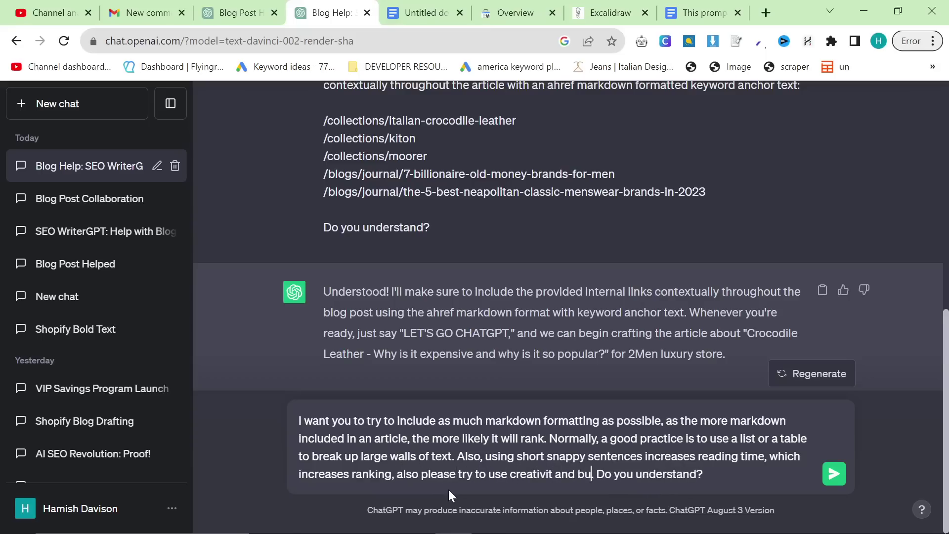
key(BackSpace)
key(BackSpace)
key(BackSpace)
key(BackSpace)
key(BackSpace)
key(BackSpace)
key(BackSpace)
key(BackSpace)
text(ty, burstiness, a)
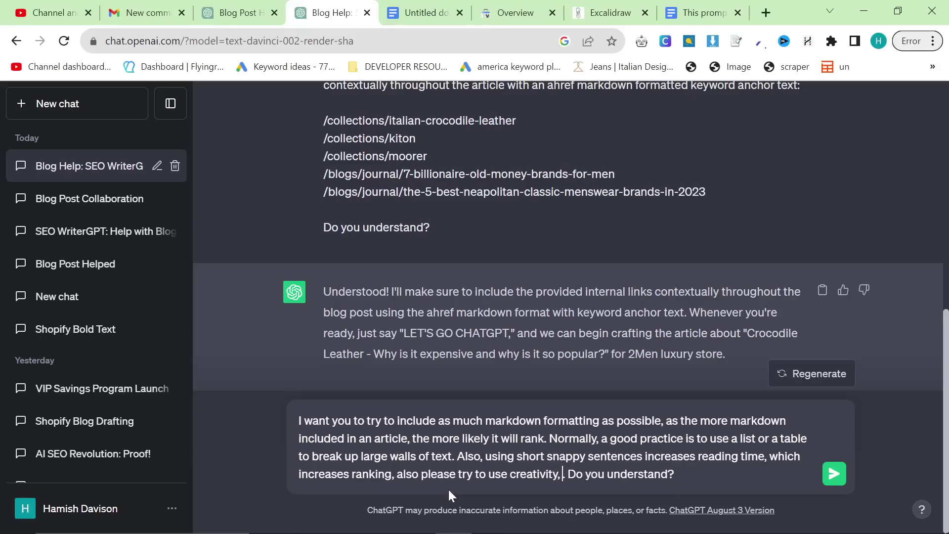
key(BackSpace)
text(personal stories)
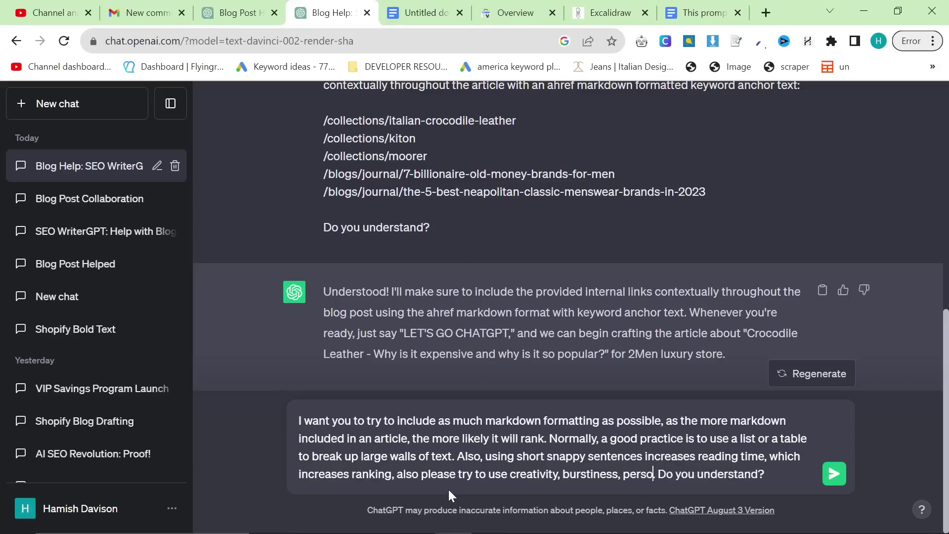
text(, )
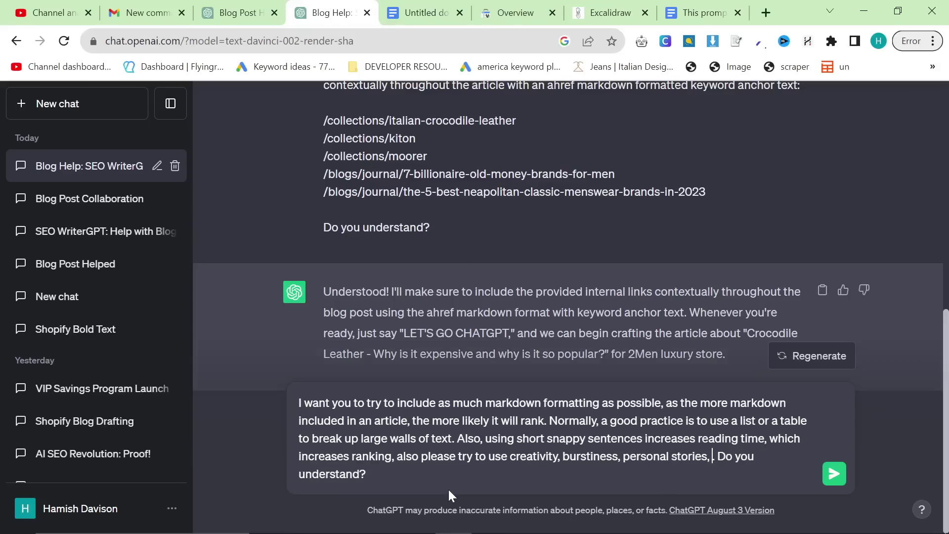
text(and per)
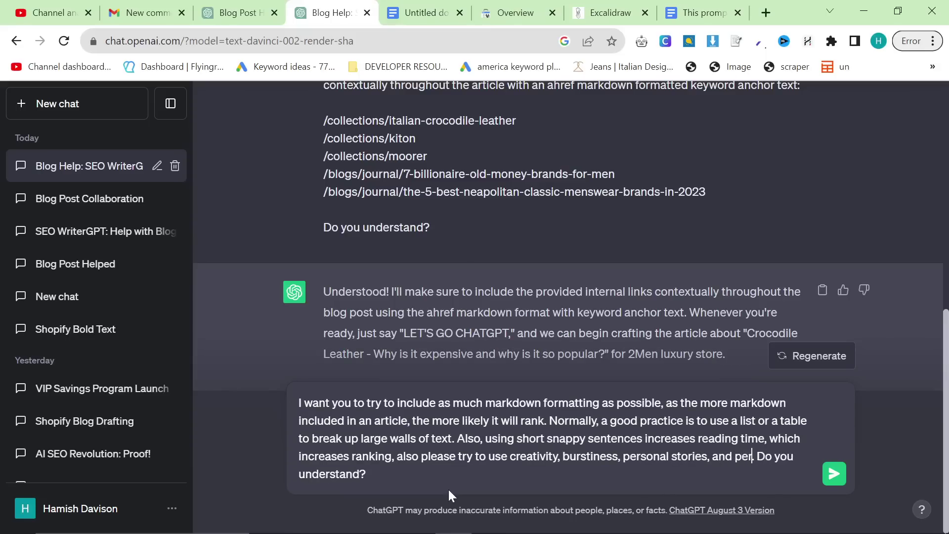
text(plexity.)
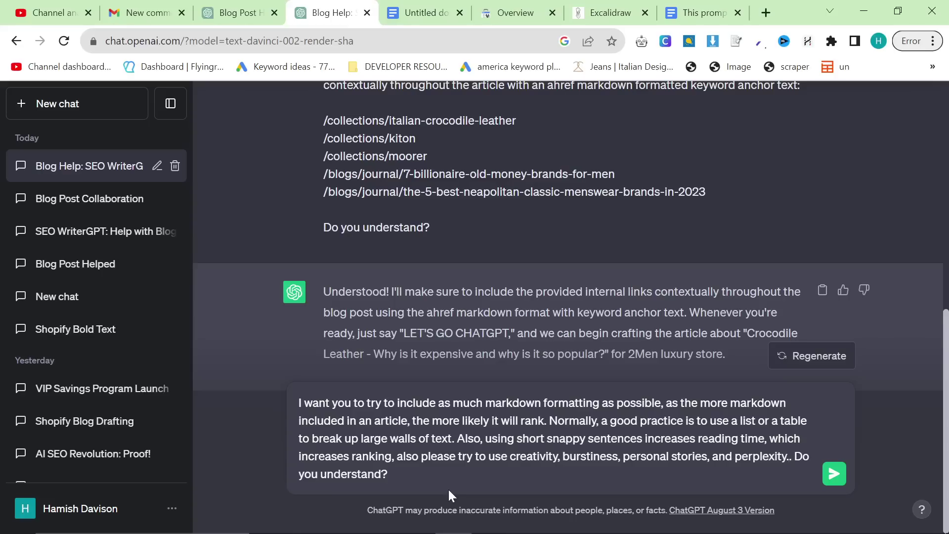
key(Delete)
key(Return)
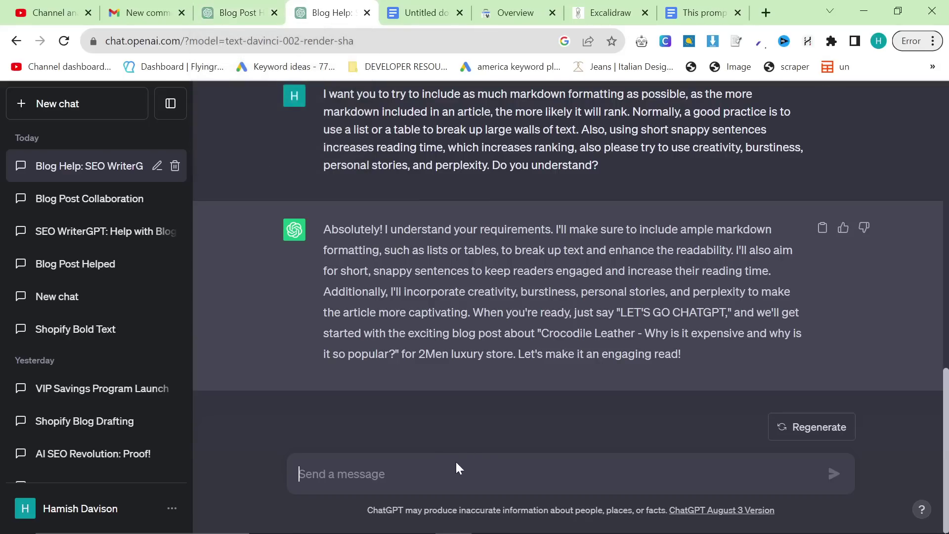
- Type 'Write me 20 questions that people might have about this topic' into the message box
text(Write me 20 question)
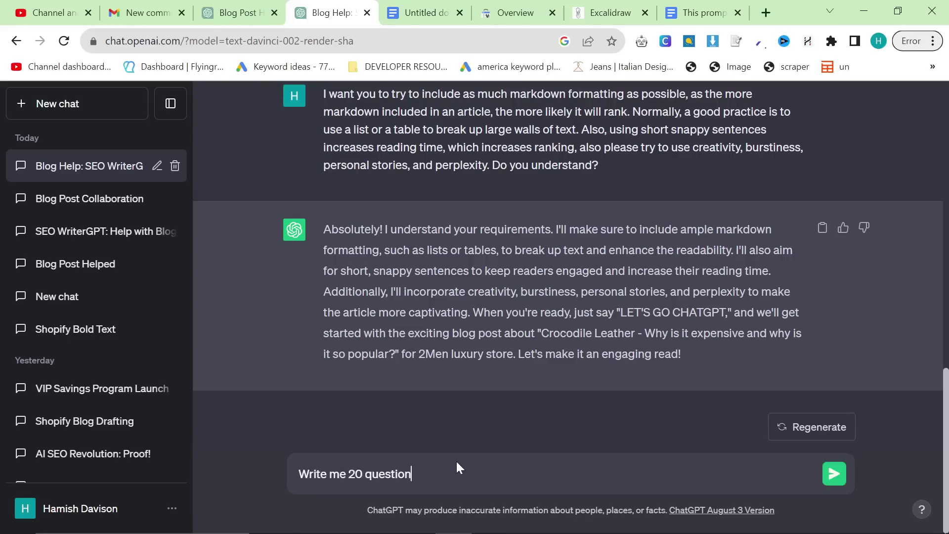
text(s that people might have about this to)
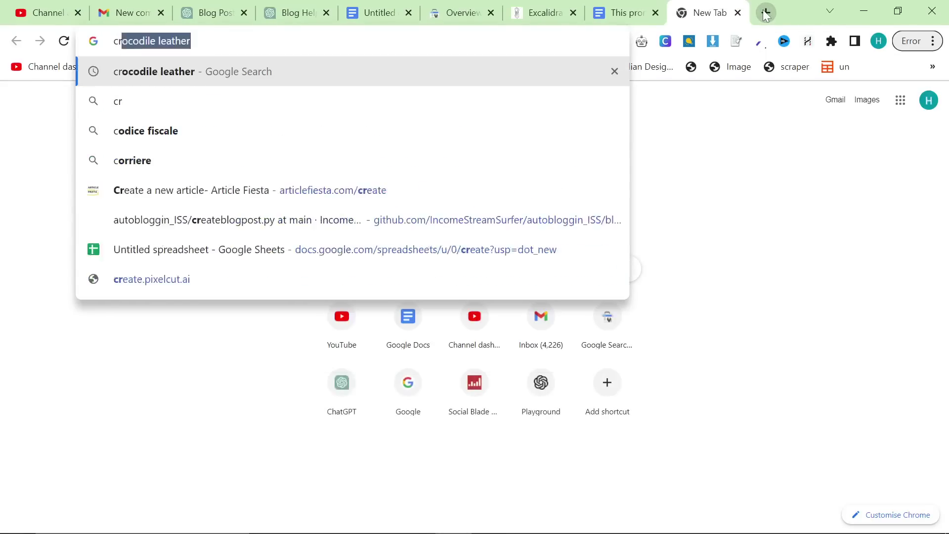
- Search Google for 'crocodile leather'
text(ocodile leath)
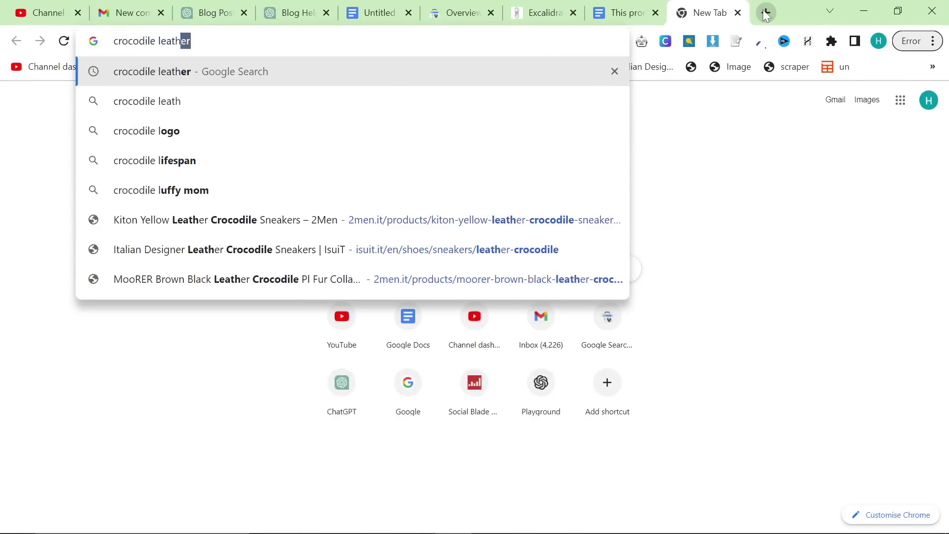
key(Return)
scroll(222, 276, down, 10)
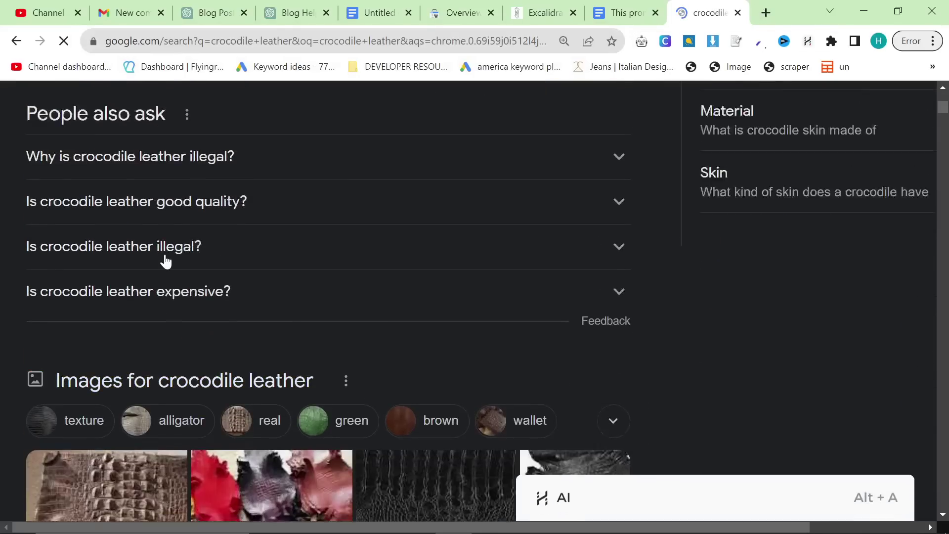
- Expand and collapse People also ask answers on legality and Louis Vuitton crocodile skin
click(171, 201)
click(176, 201)
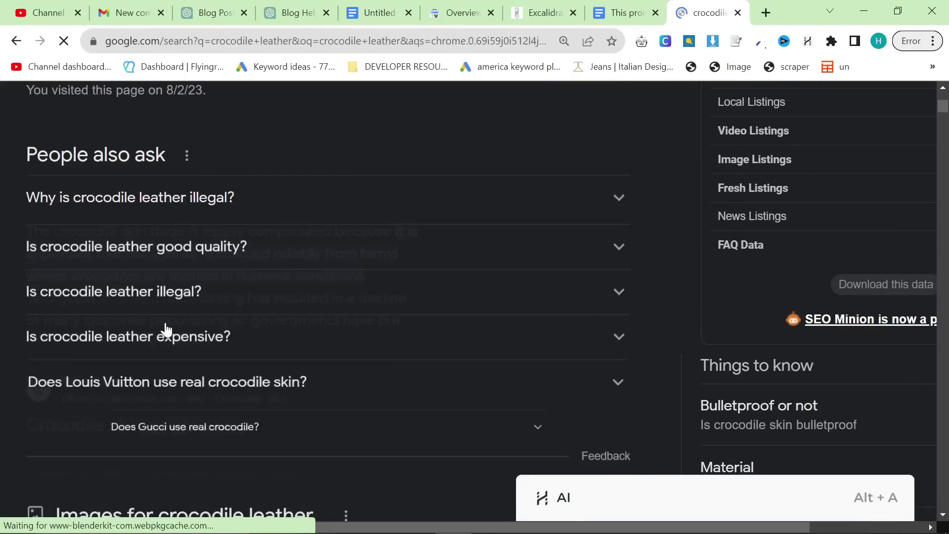
click(156, 289)
click(168, 286)
scroll(205, 301, down, 2)
click(206, 304)
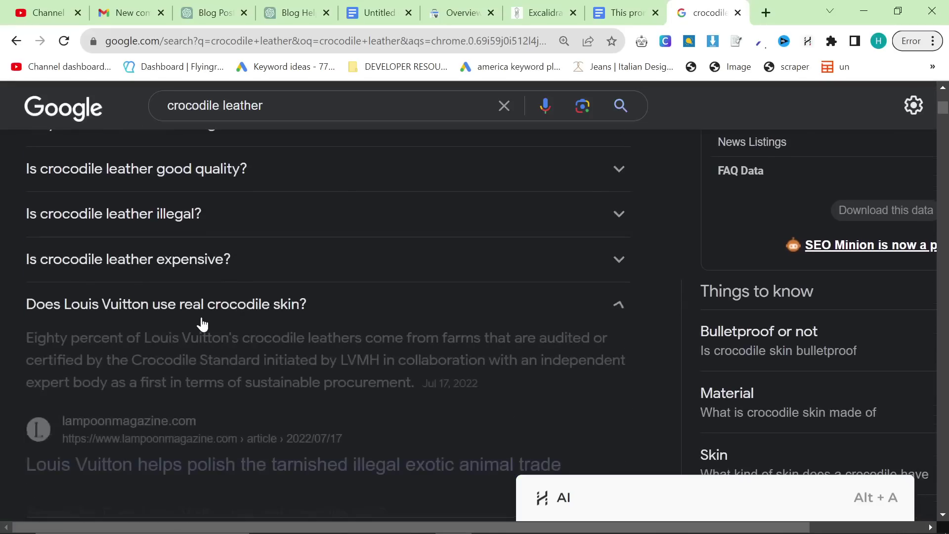
scroll(203, 323, down, 1)
click(185, 240)
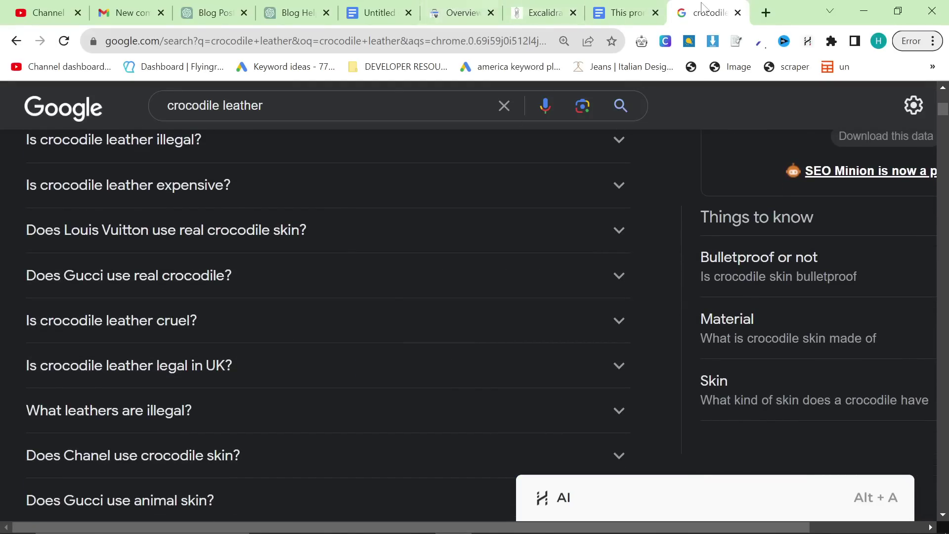
- Switch to the Blog Help chat containing the 20 questions
click(184, 12)
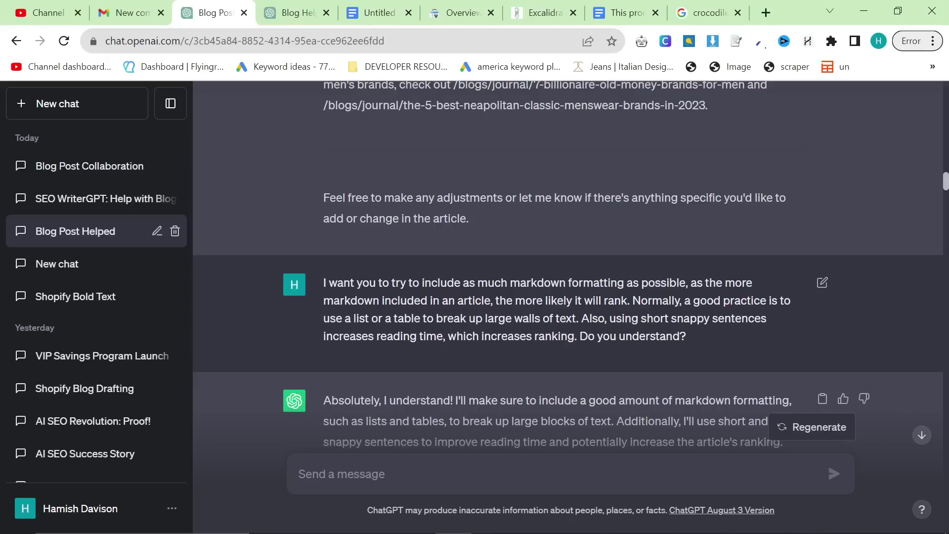
scroll(553, 262, down, 6)
click(296, 13)
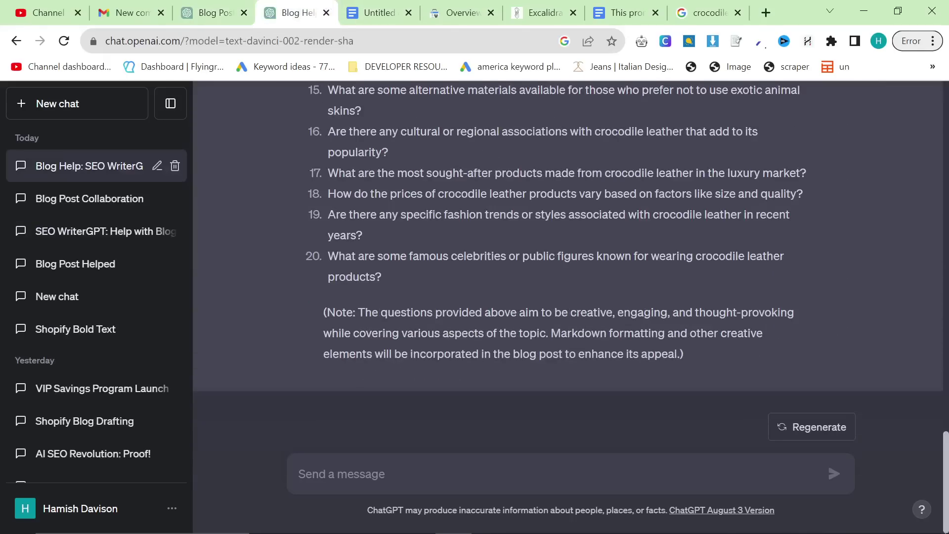
scroll(485, 328, up, 5)
scroll(485, 327, down, 12)
- Send 'Using all of the information I have given you... LET'S GO CHATGPT' to write the post
click(381, 456)
text(Usi)
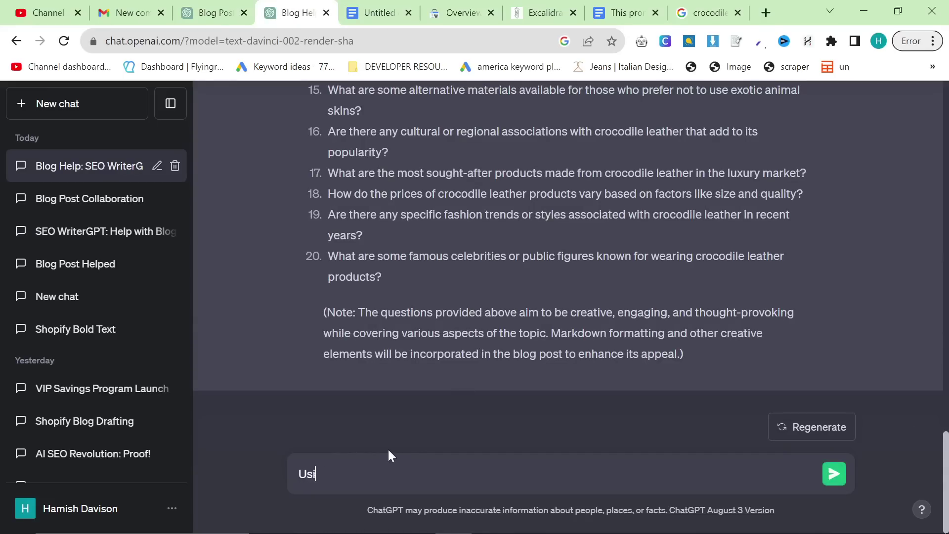
text(ng all of the information I)
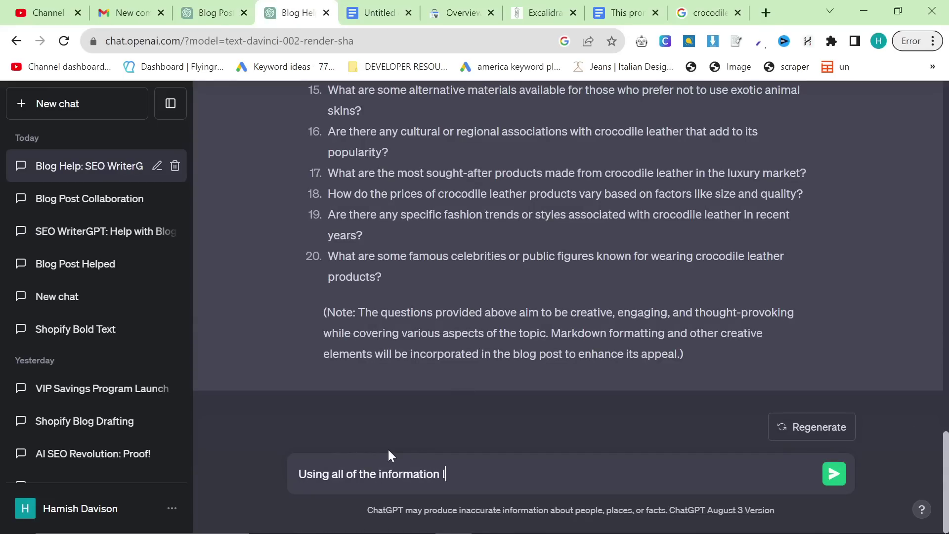
text( have given you and you )
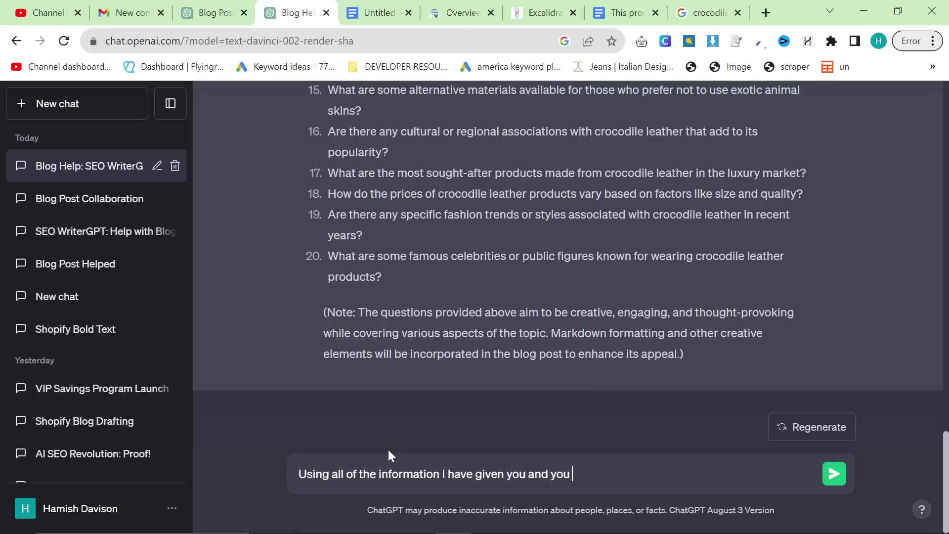
text(have given me...)
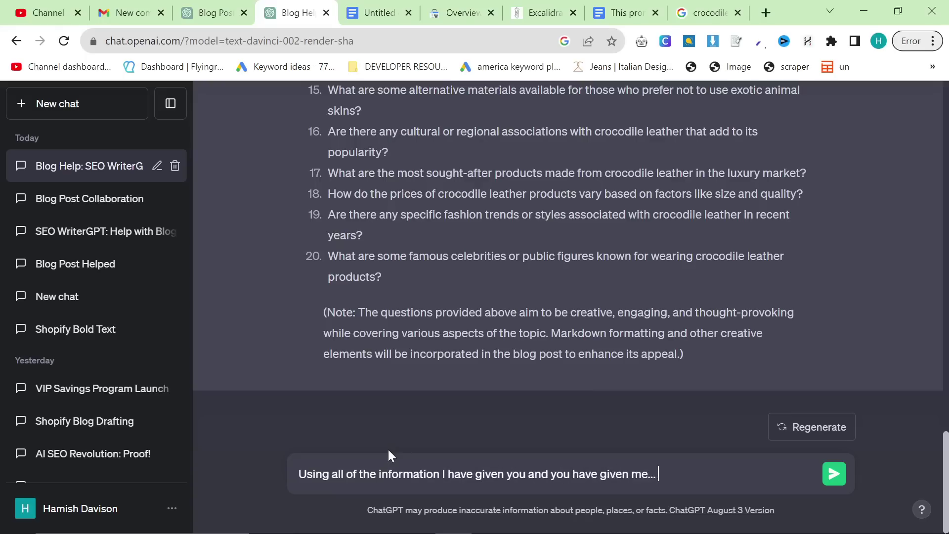
text( LET'S GO CHATGPT)
key(Return)
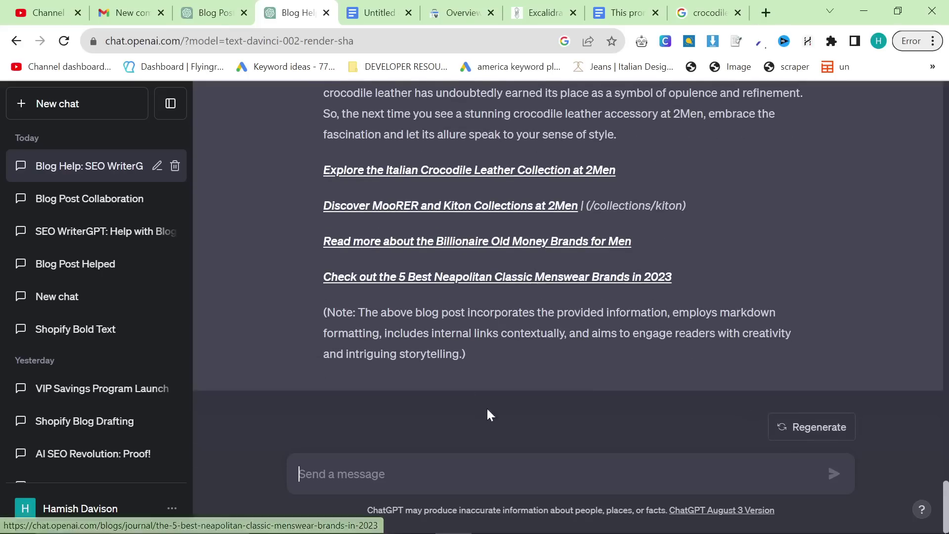
scroll(514, 410, up, 8)
scroll(542, 408, up, 20)
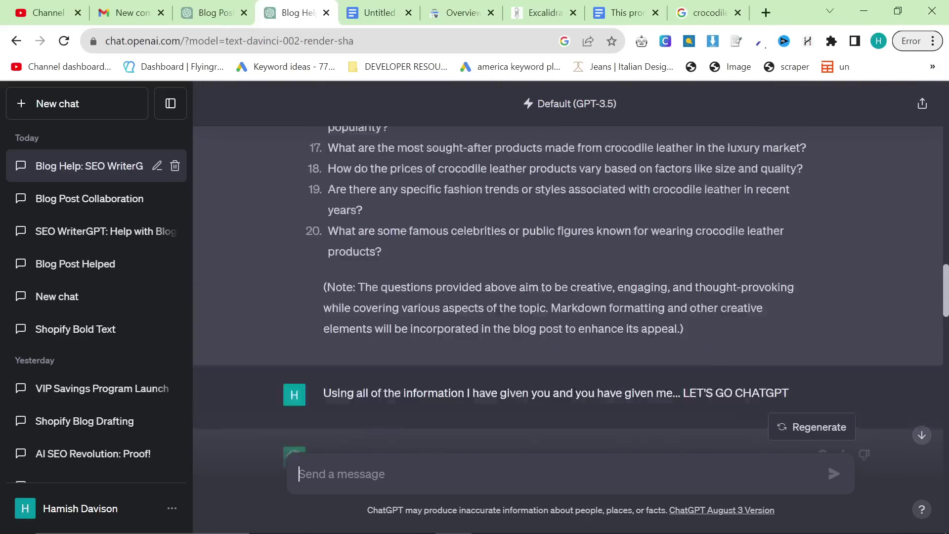
scroll(541, 316, down, 15)
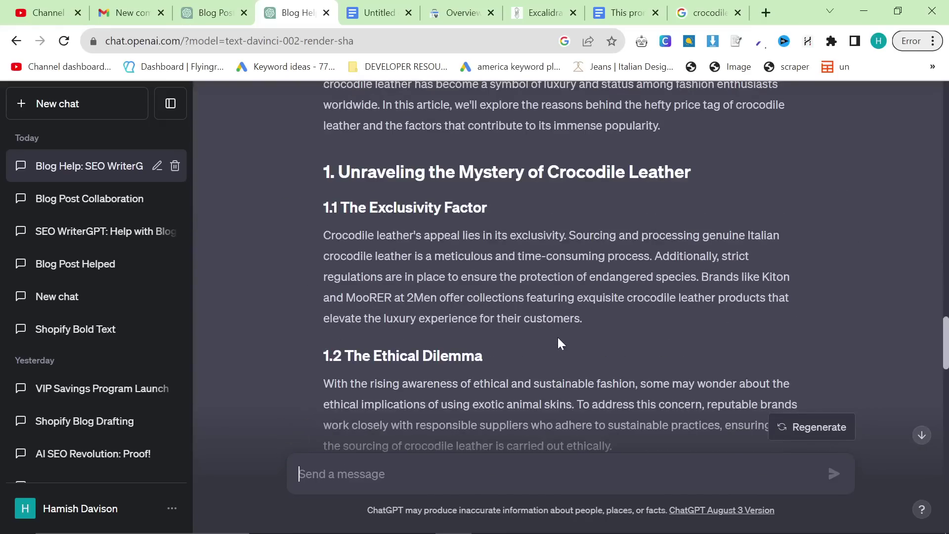
scroll(556, 336, up, 6)
scroll(554, 338, down, 20)
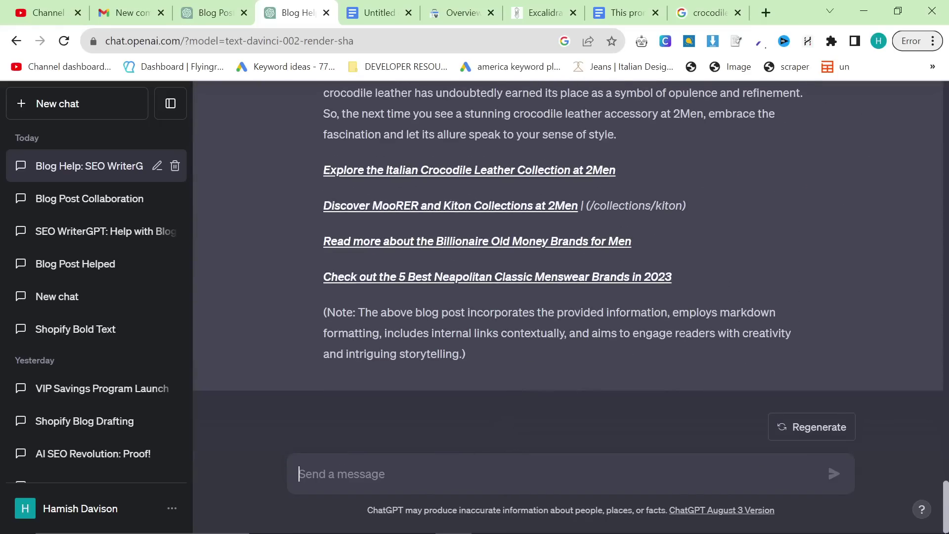
- Ask 'Can you write an outline first for this article' and scroll up to its start
text(Can you )
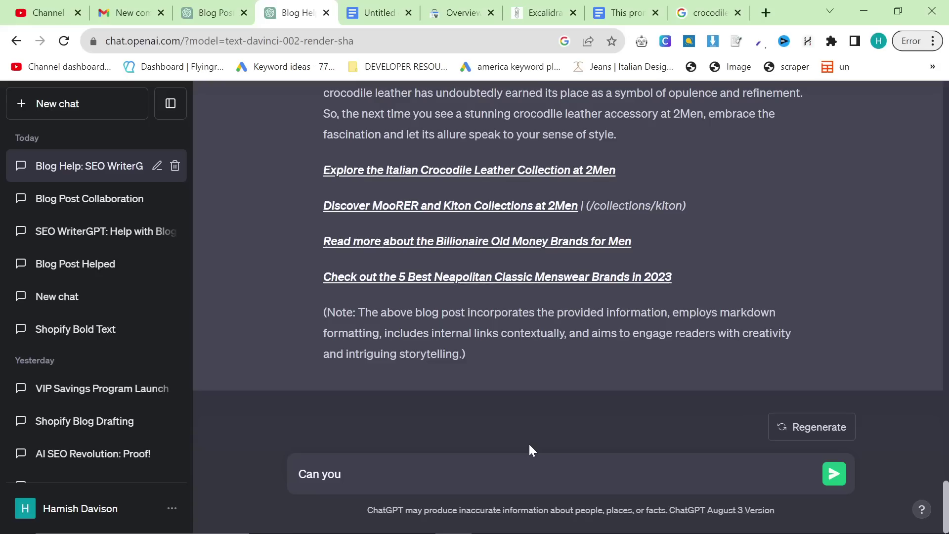
text(write an outline first for this)
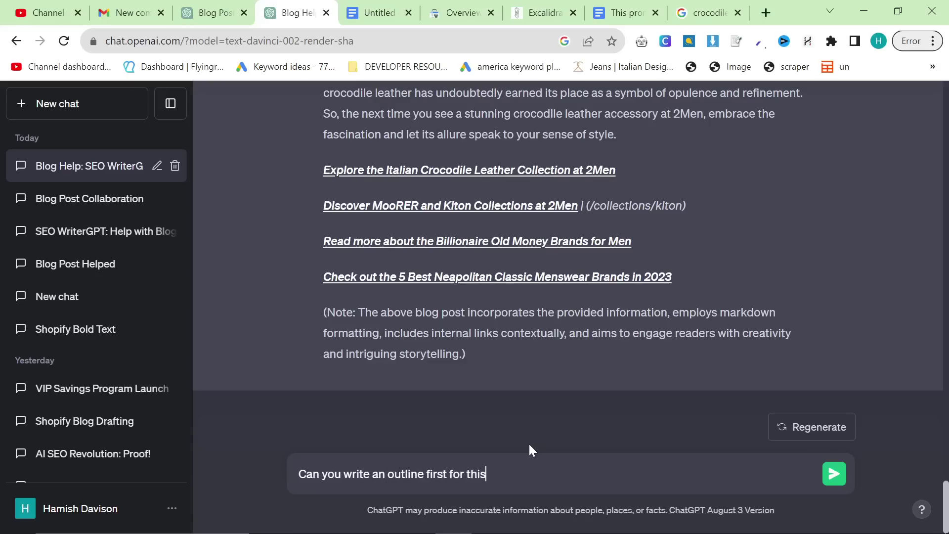
text( article)
key(Return)
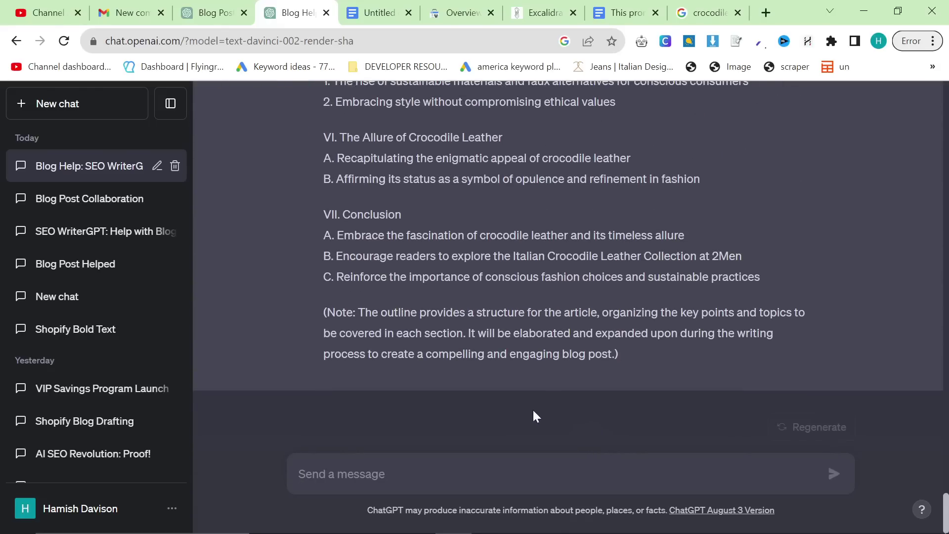
scroll(534, 408, up, 15)
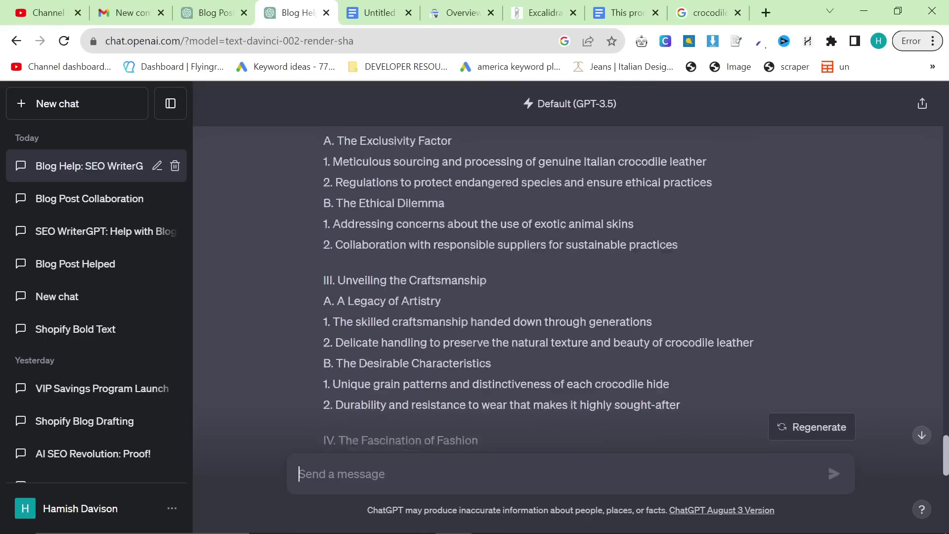
scroll(451, 338, up, 3)
- Select the outline's Introduction and section II
drag(323, 268, 455, 330)
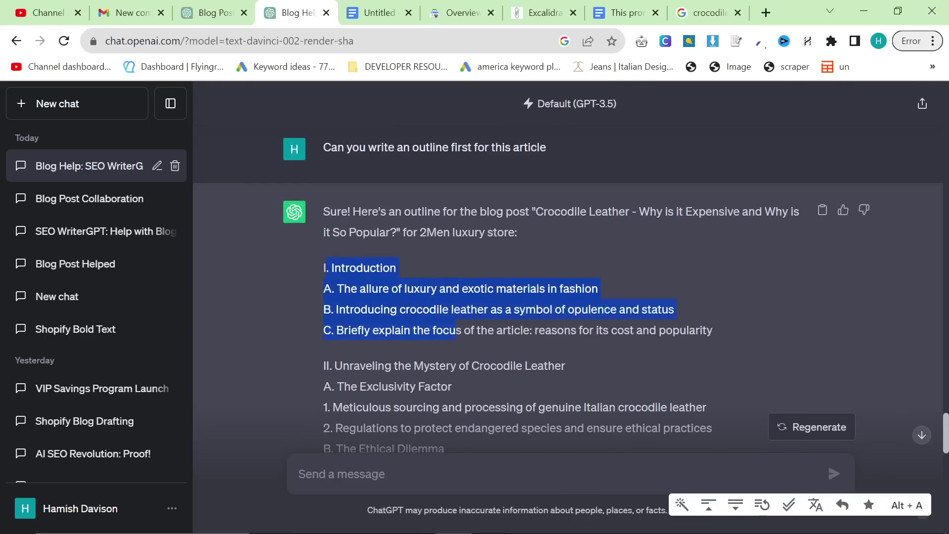
scroll(494, 340, down, 3)
drag(687, 341, 323, 120)
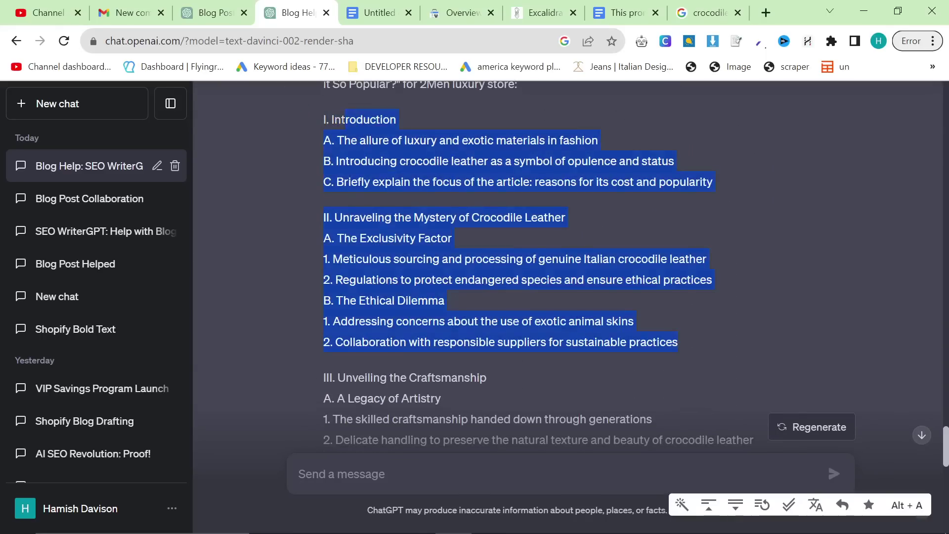
click(324, 120)
drag(676, 339, 317, 120)
key(ctrl+c)
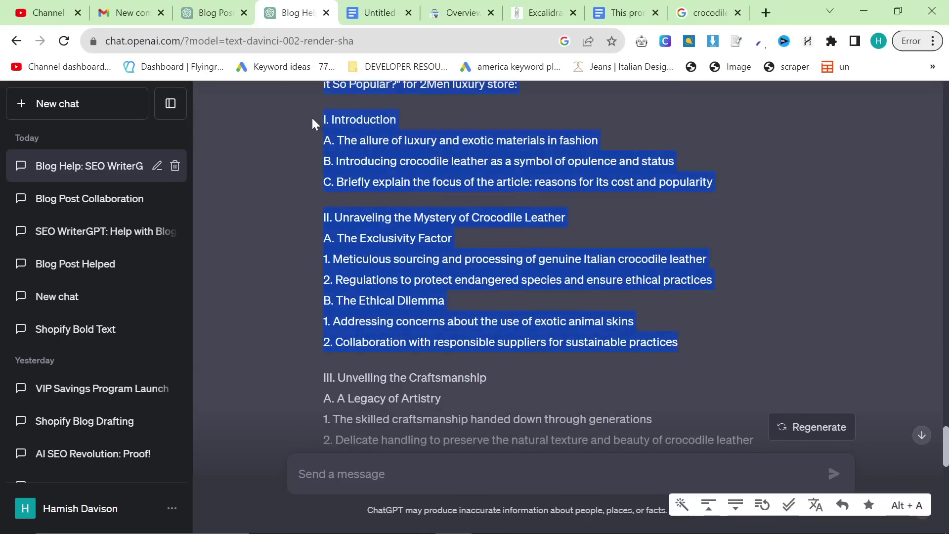
- Send 'Please write only these two parts' with the pasted outline, asking for tables and lists
click(307, 473)
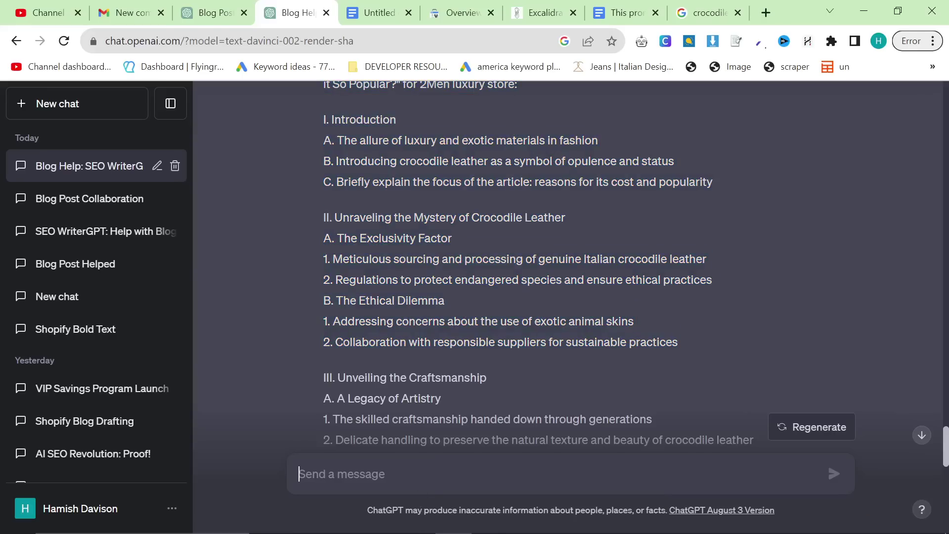
text(Please write only these two parts)
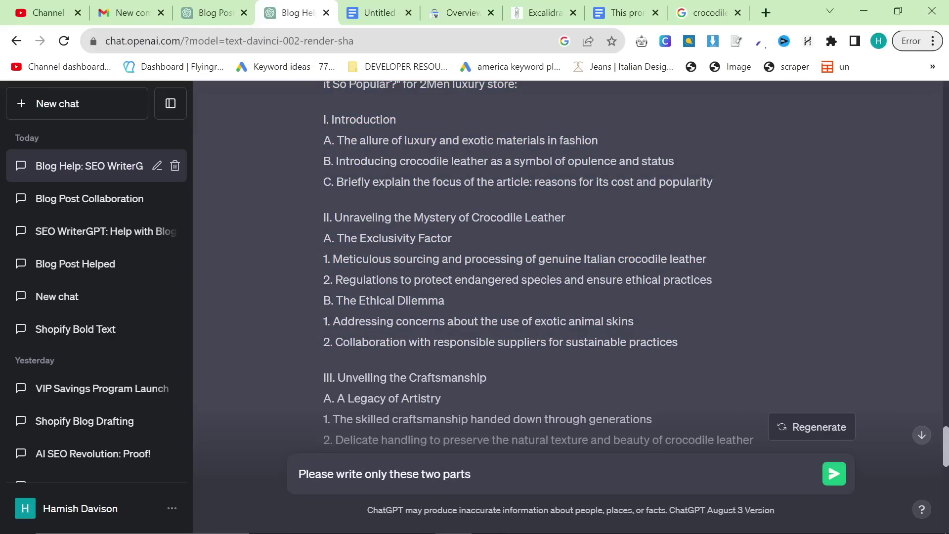
key(shift+Return)
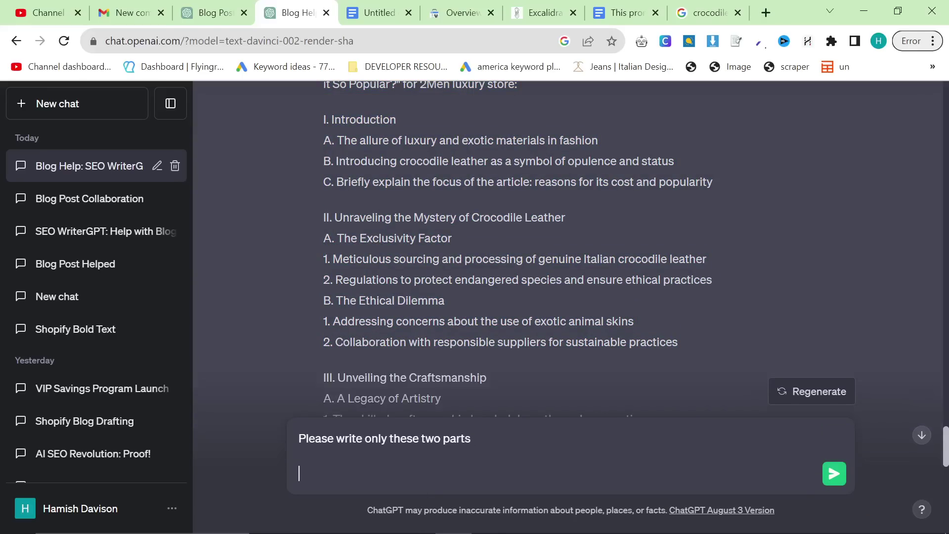
key(ctrl+v)
scroll(568, 408, up, 2)
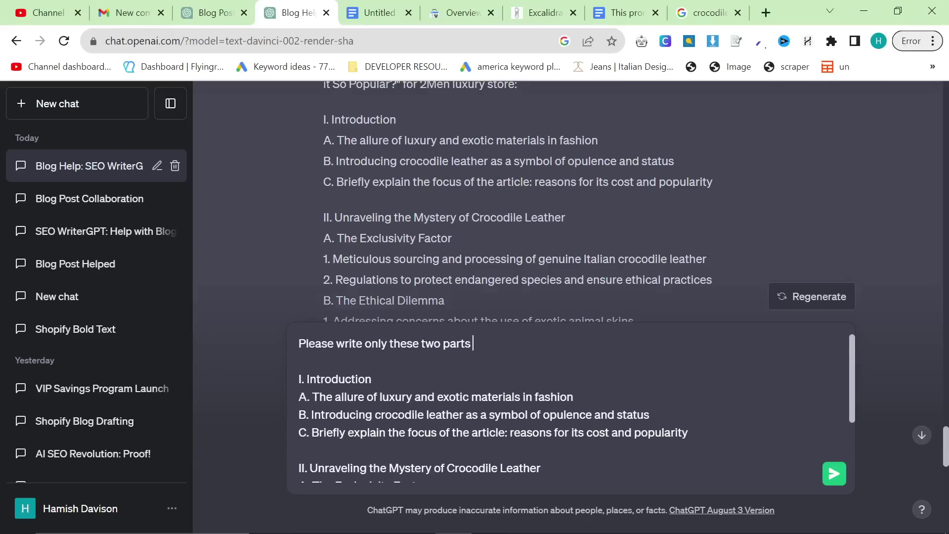
text(, don't forget tables)
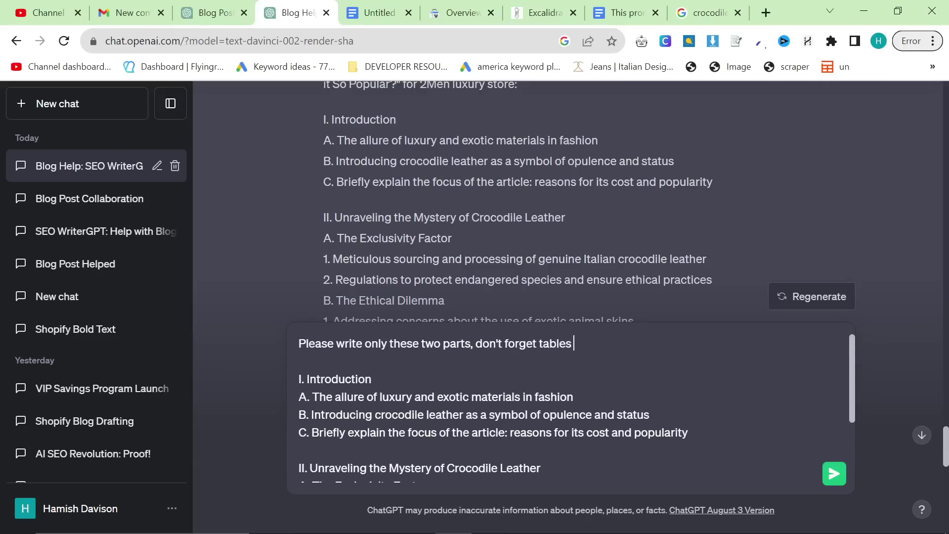
text( and list)
key(Return)
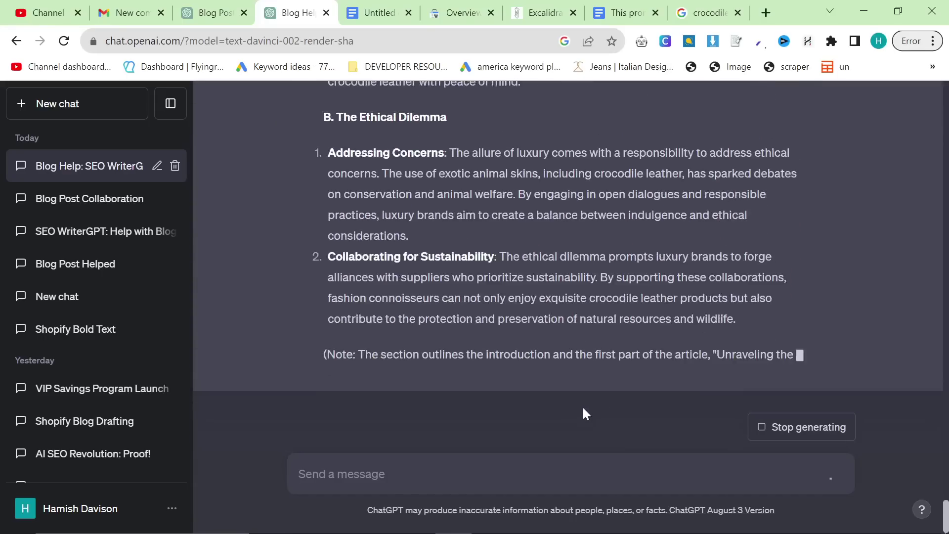
- Select outline sections III and IV
scroll(588, 368, up, 5)
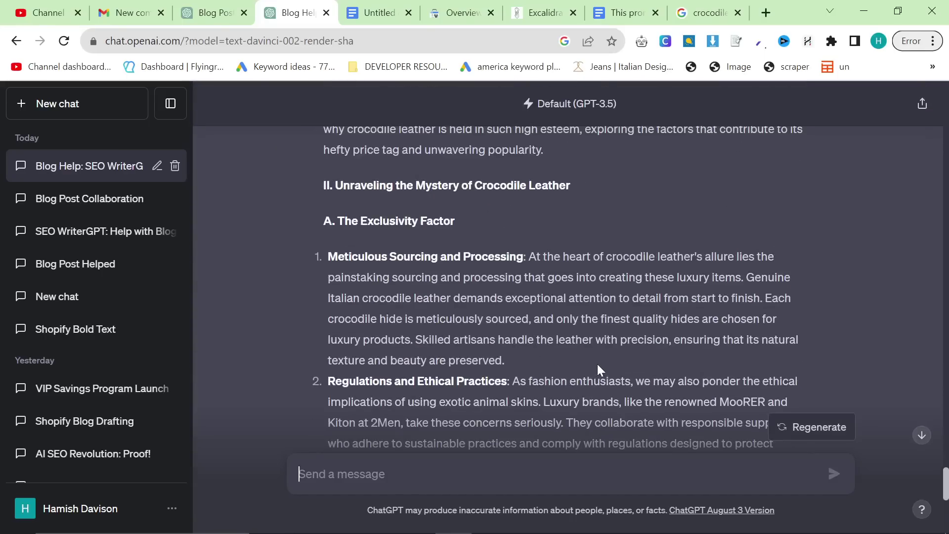
scroll(596, 364, up, 15)
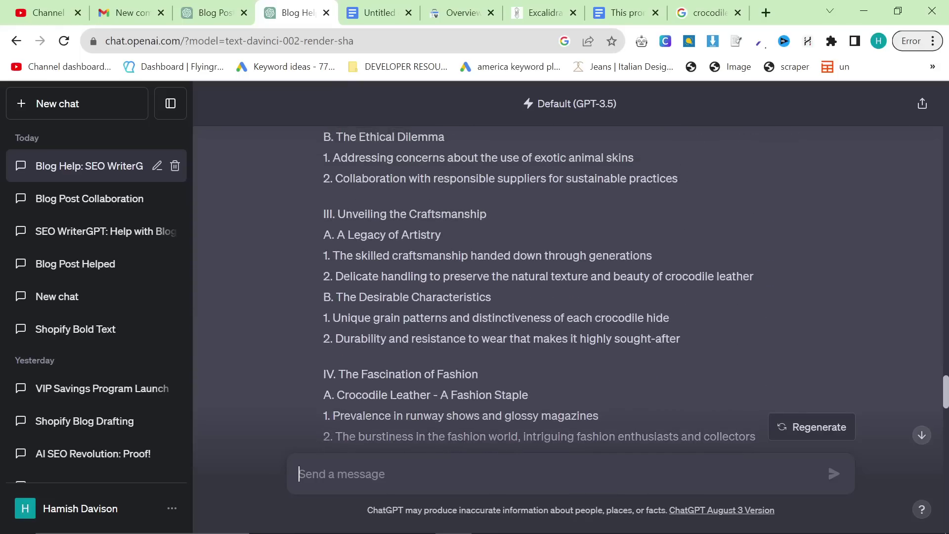
scroll(431, 341, up, 3)
drag(321, 366, 477, 403)
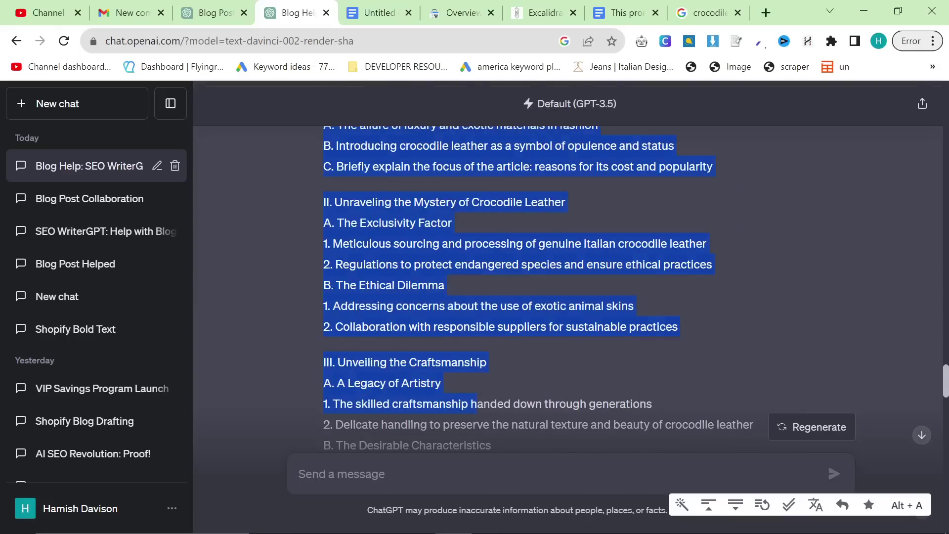
click(375, 366)
scroll(405, 348, down, 5)
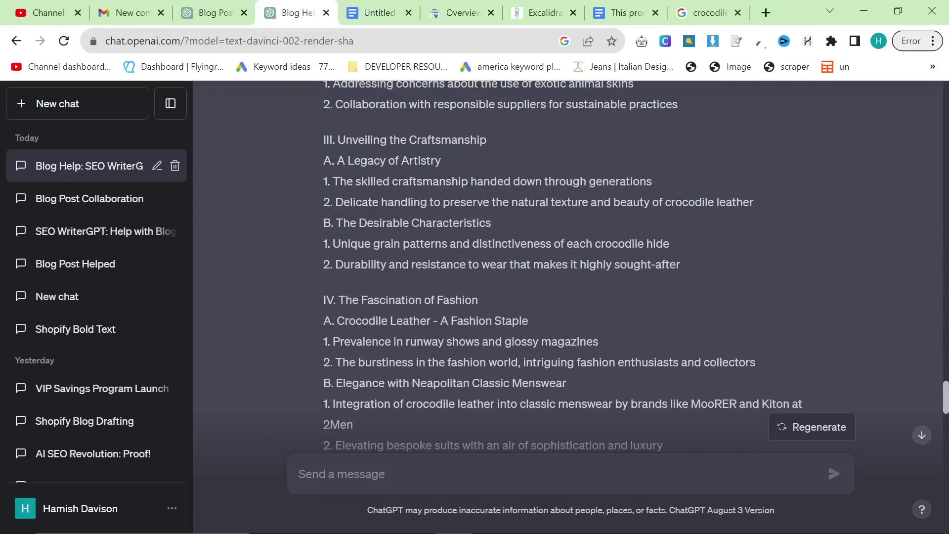
scroll(431, 396, down, 2)
drag(668, 369, 387, 266)
scroll(387, 267, up, 1)
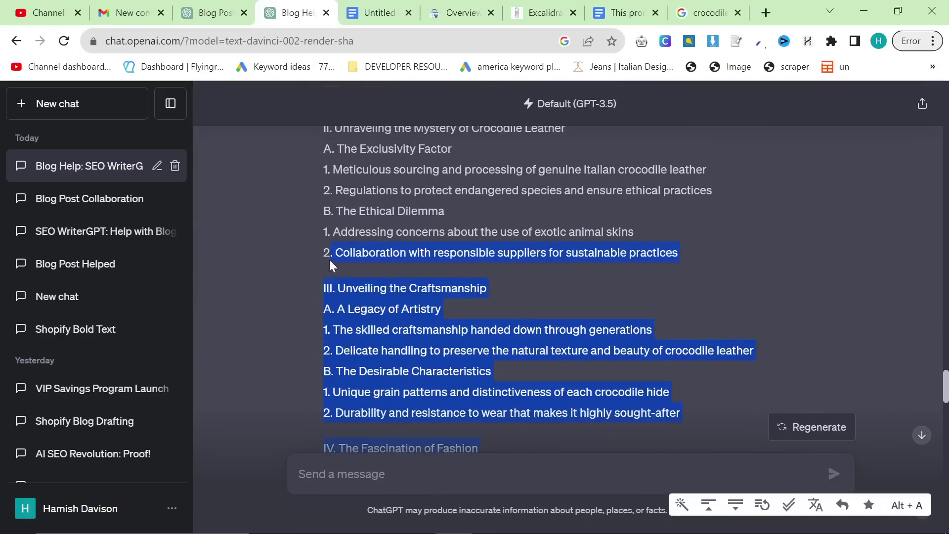
scroll(442, 365, down, 3)
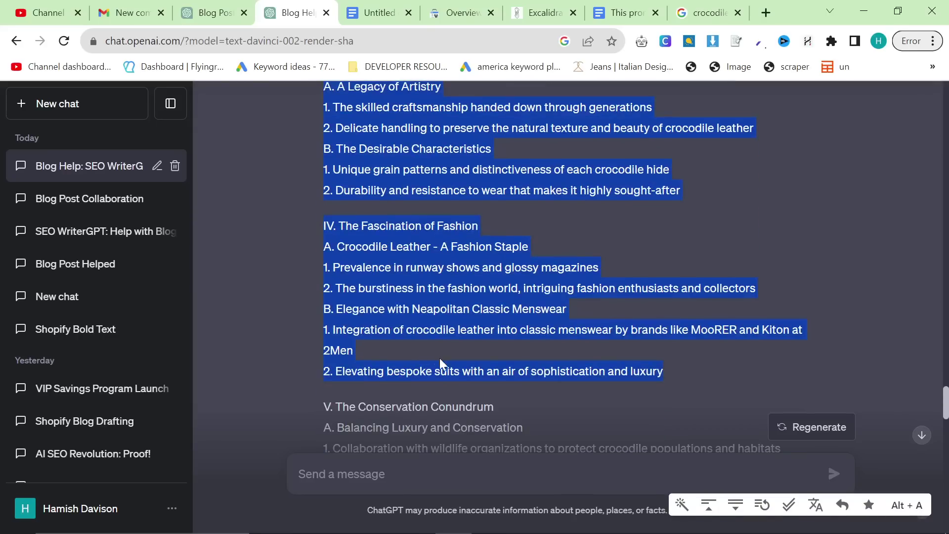
- Send 'Please write the next part' with the pasted sections III–IV outline
click(491, 486)
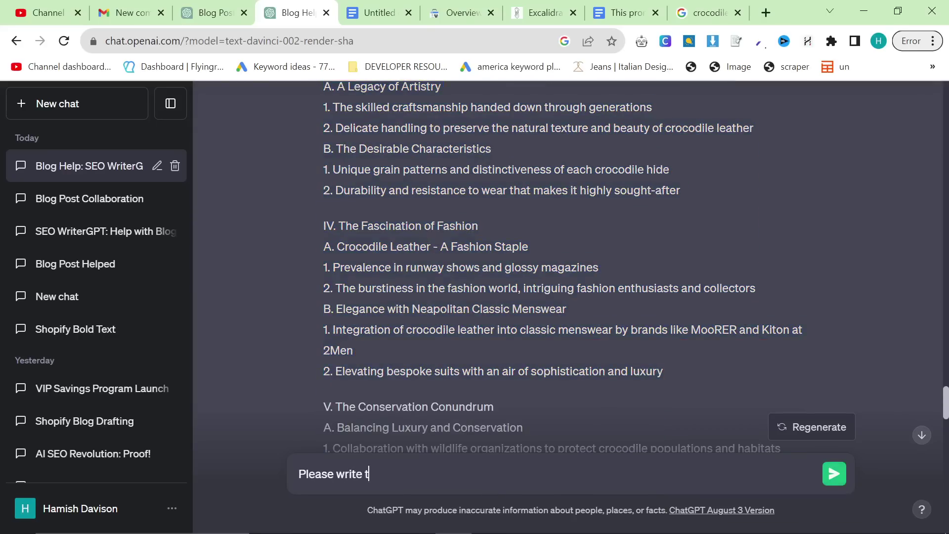
text(Please write the next part)
key(shift+Return)
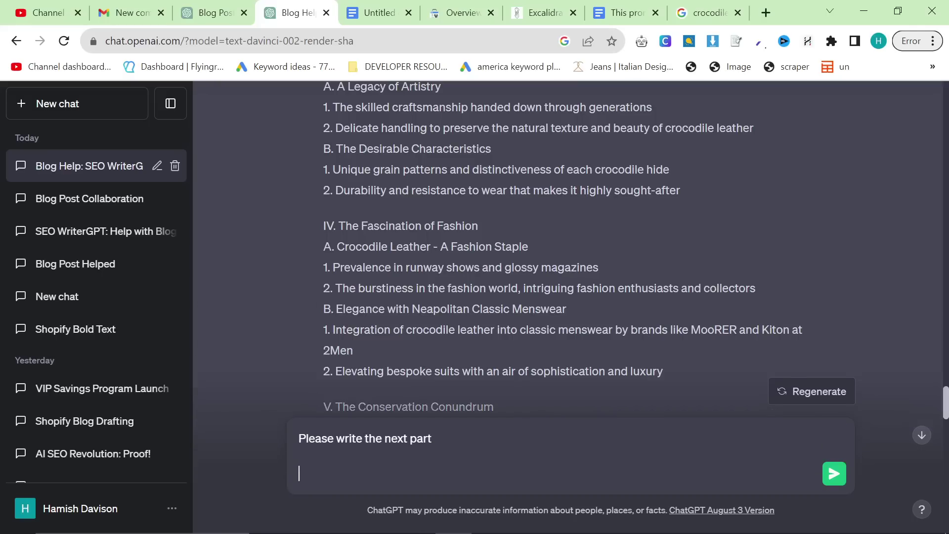
key(ctrl+v)
scroll(538, 222, up, 5)
scroll(541, 227, up, 1)
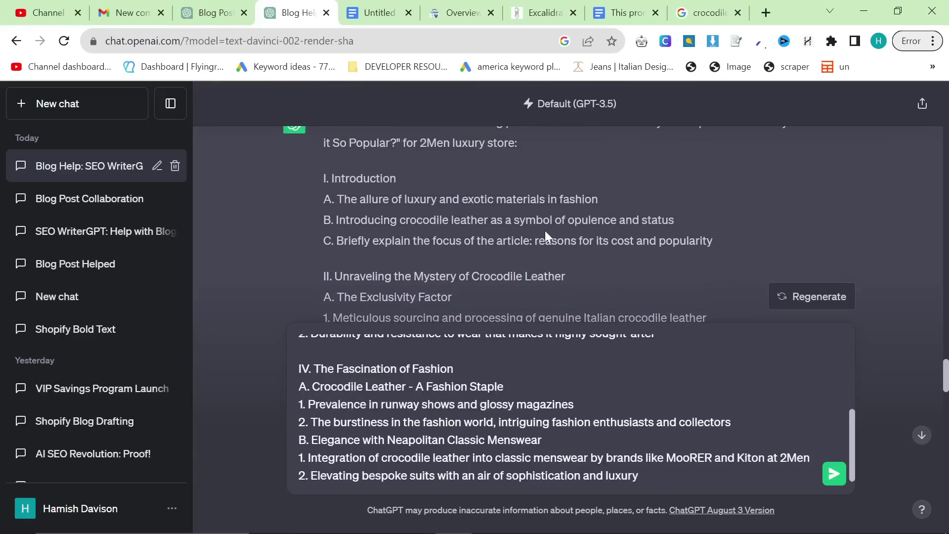
key(Return)
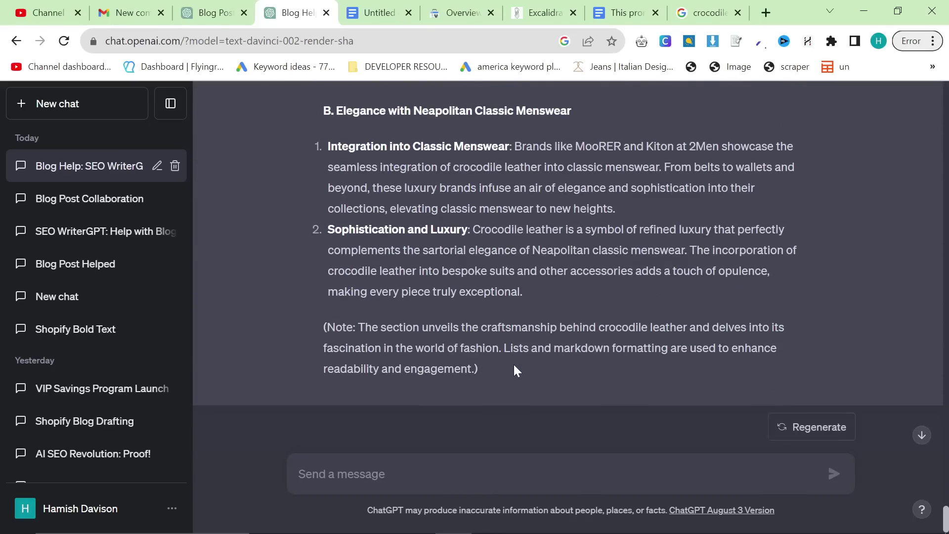
- Select the outline from section V to the end
scroll(553, 366, up, 2)
scroll(553, 366, up, 20)
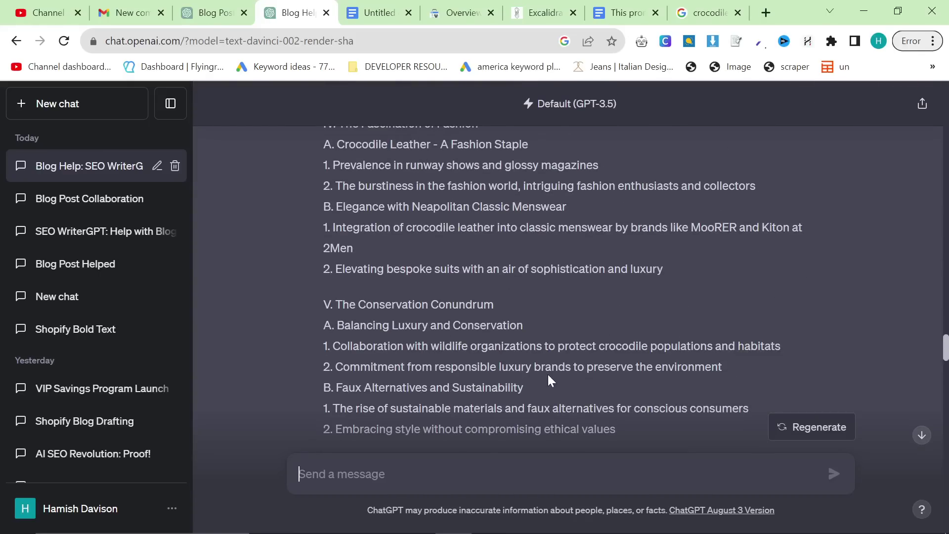
scroll(548, 380, up, 2)
scroll(568, 287, down, 4)
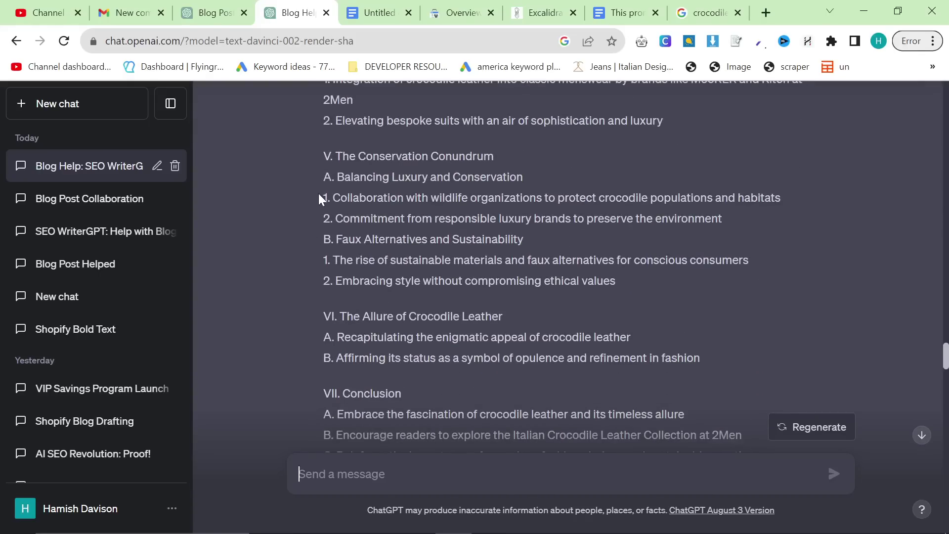
drag(313, 144, 737, 179)
- Send 'Please write the last part, give me some paragraphs don't only use lists'
click(547, 473)
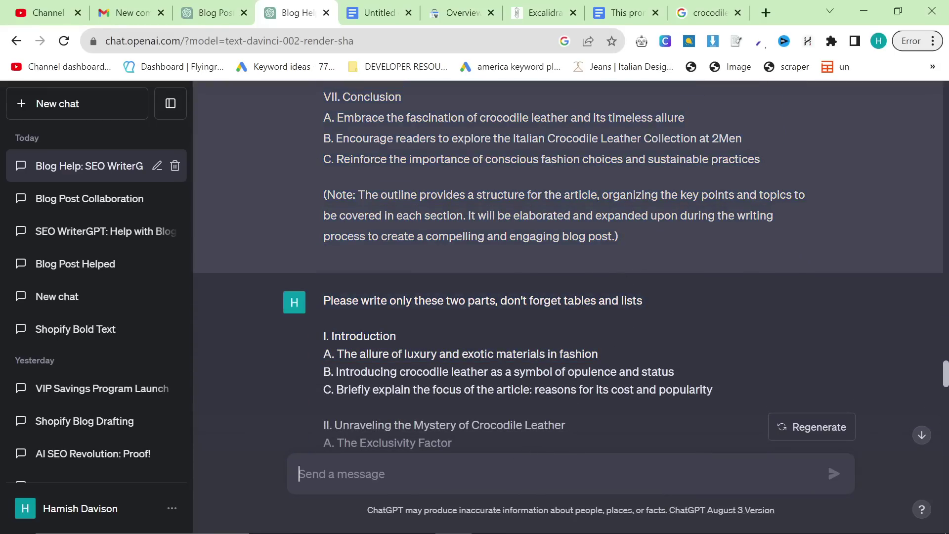
text(Please w)
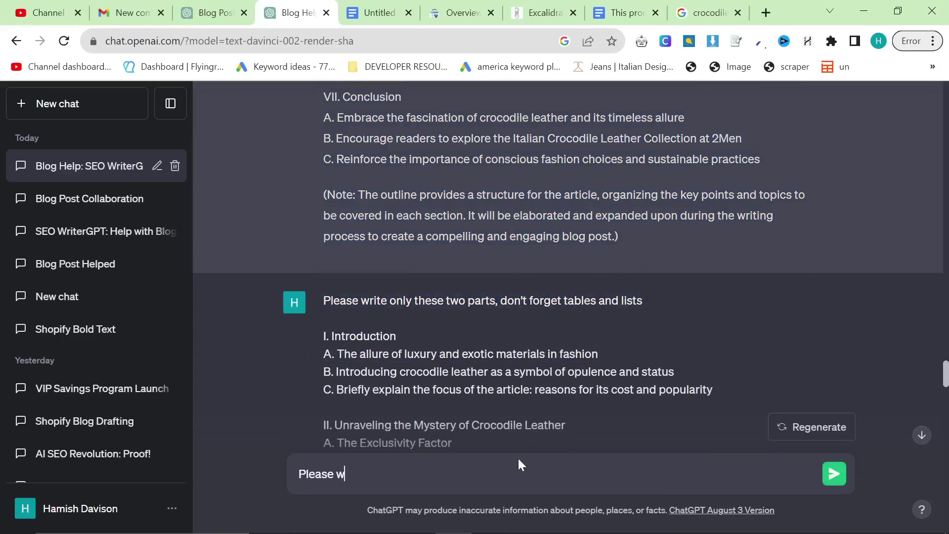
text(rite the last p)
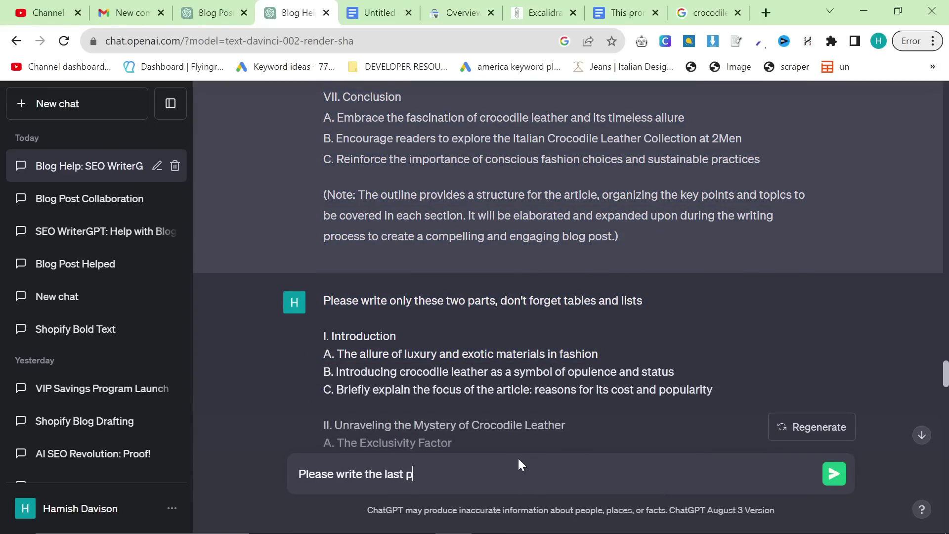
text(art, give me some )
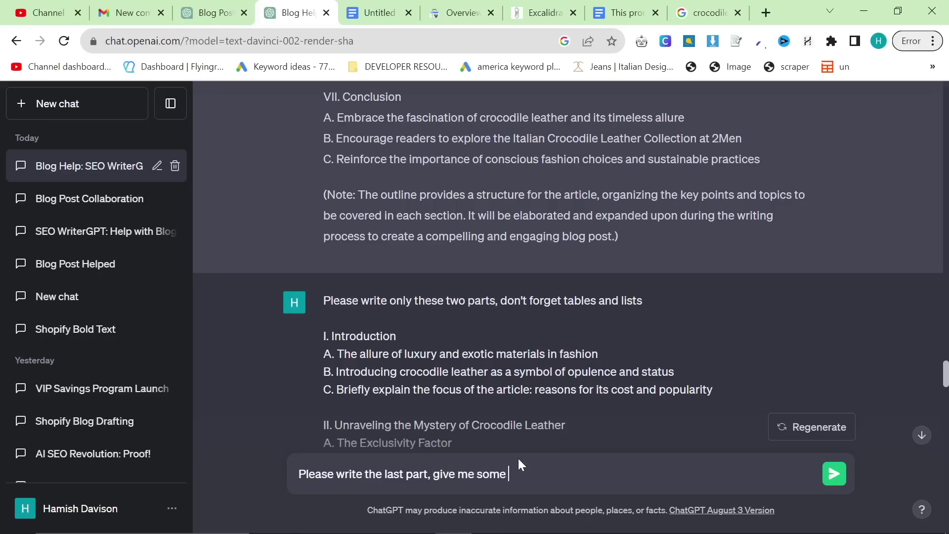
text(paragraphs don't only use lists)
key(shift+Return)
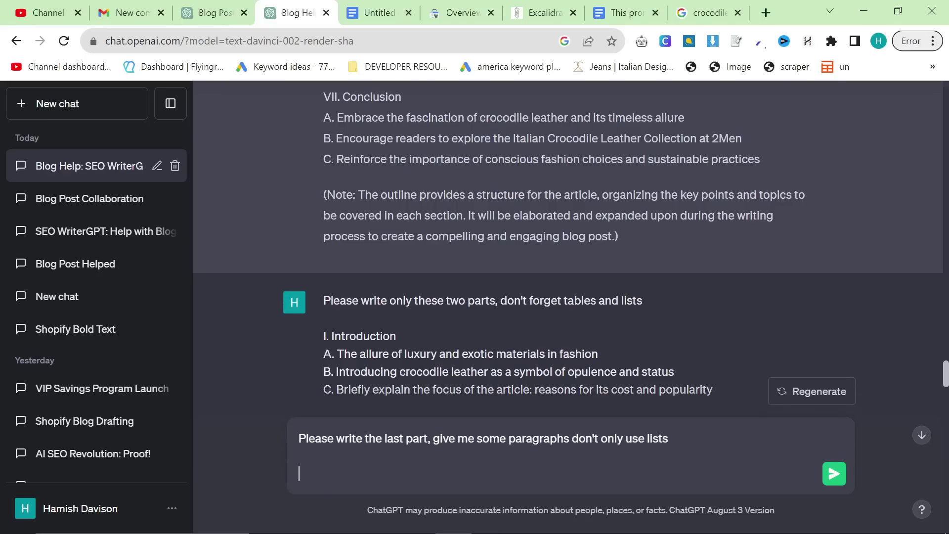
key(Return)
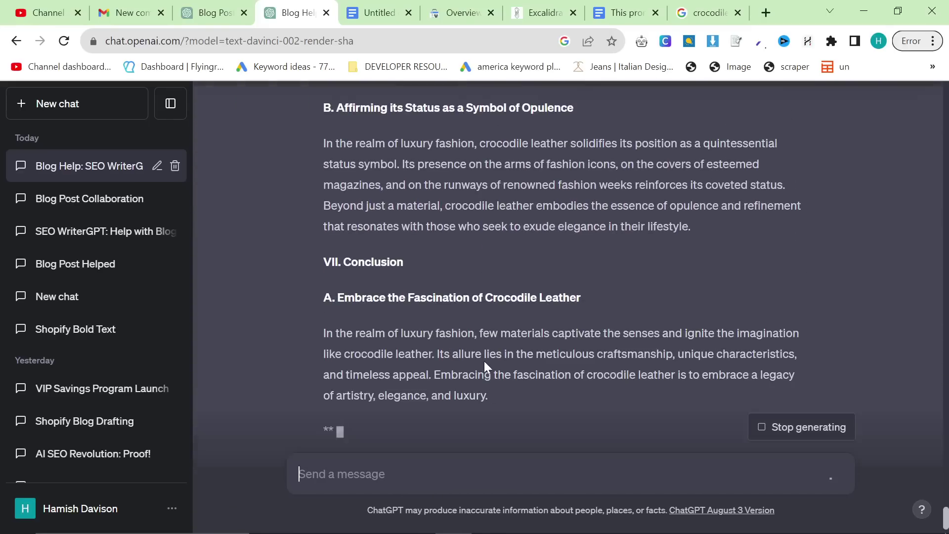
- Select the reply starting from 'V. The Conservation Conundrum'
scroll(483, 366, up, 5)
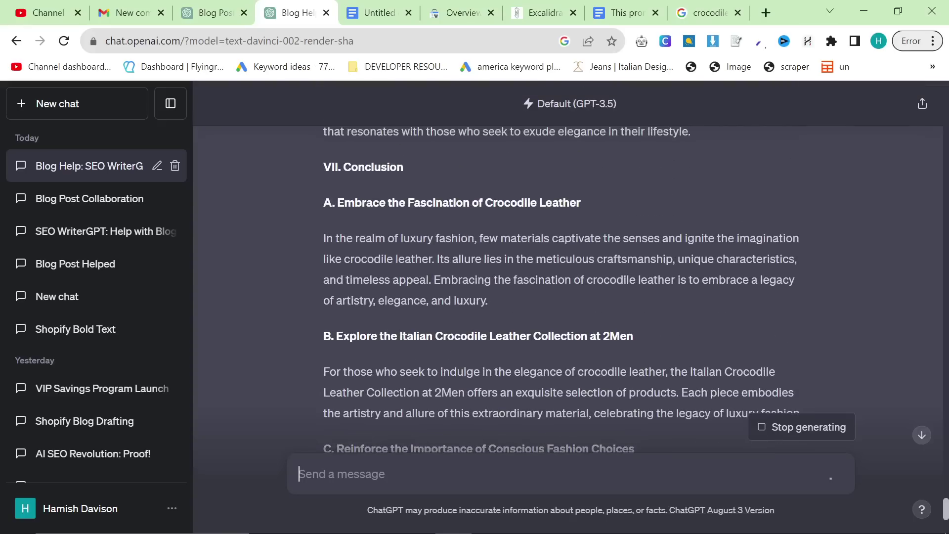
scroll(483, 373, down, 5)
scroll(483, 375, up, 2)
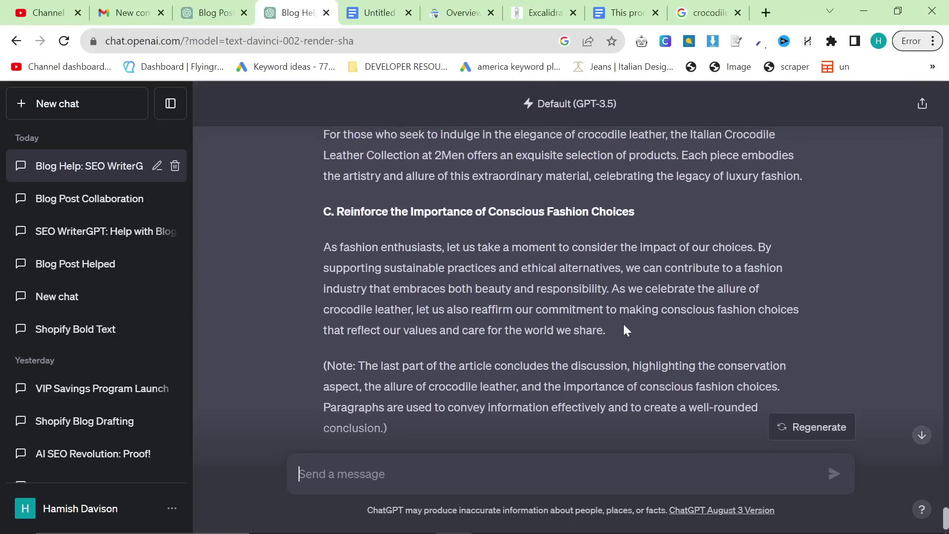
drag(623, 330, 326, 293)
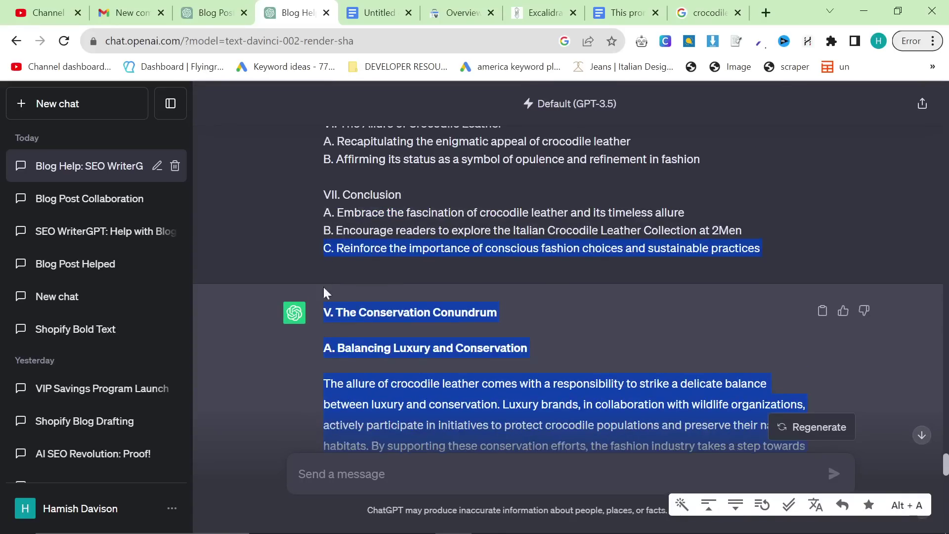
- Open markdowntohtml.com in a new tab
click(808, 323)
scroll(746, 337, up, 20)
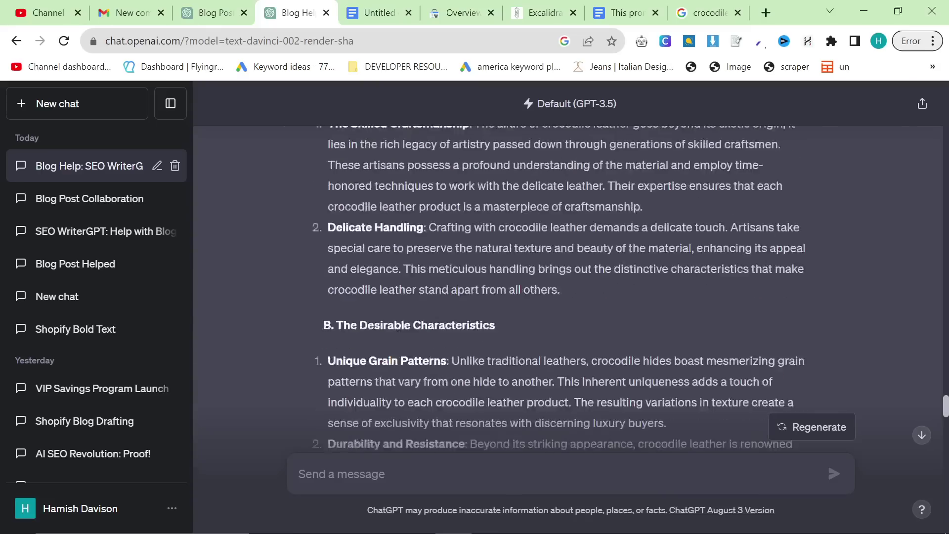
scroll(726, 346, up, 20)
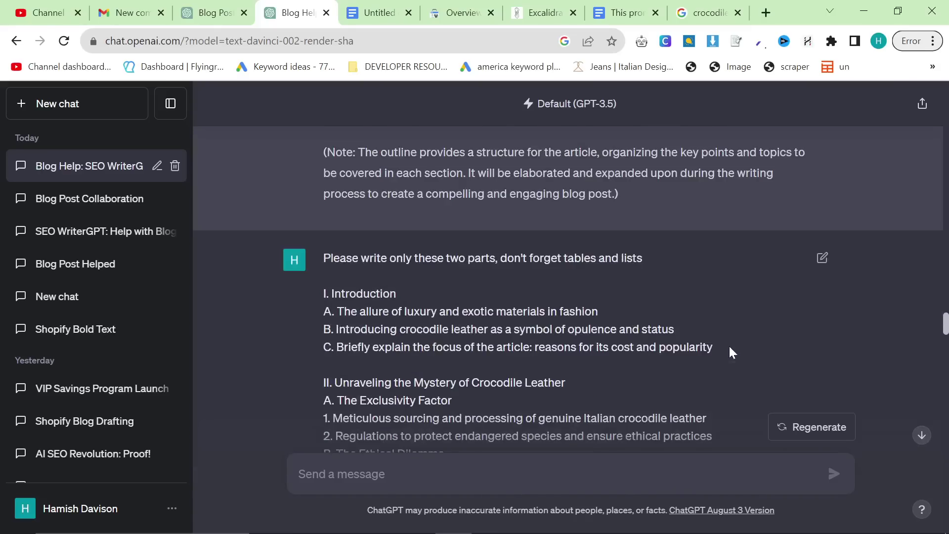
scroll(771, 316, down, 5)
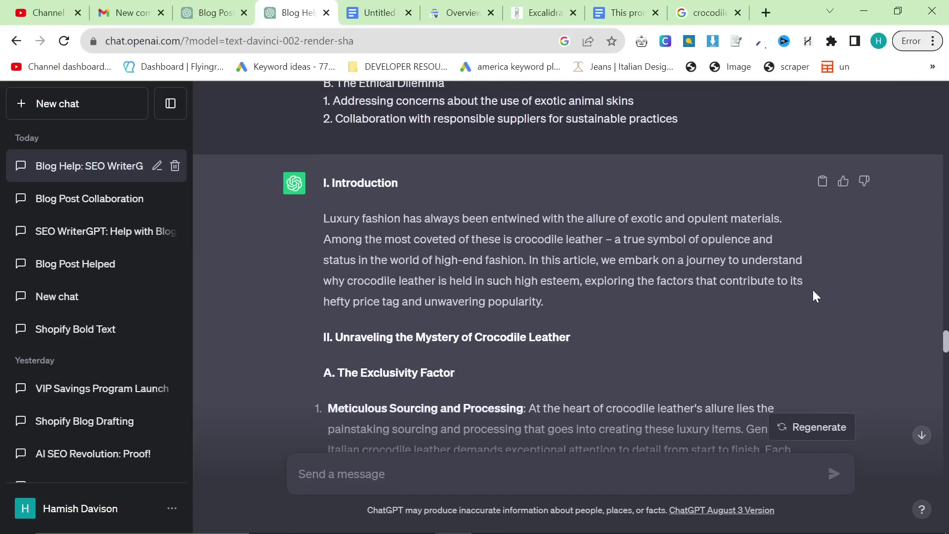
click(766, 13)
text(mar)
key(Return)
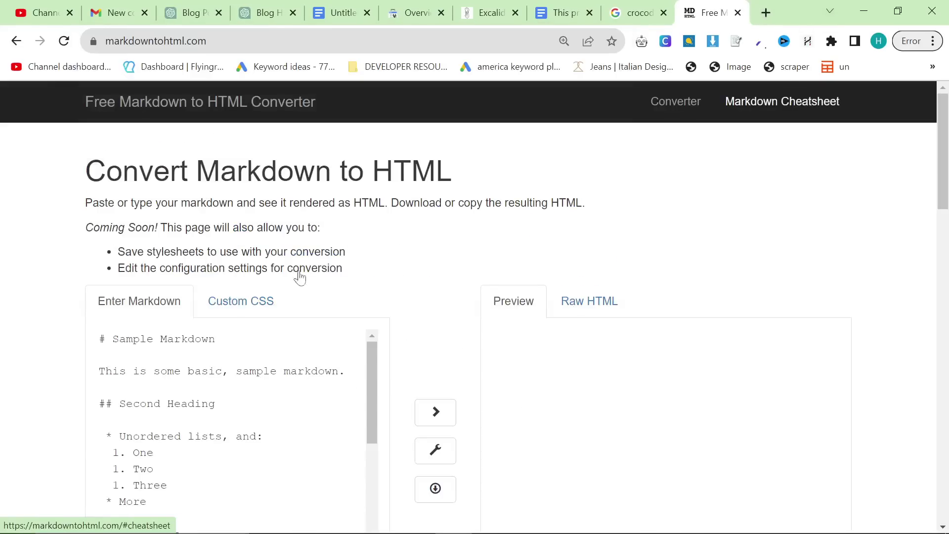
- Replace the sample markdown with the copied article, delete its closing note, and return to ChatGPT
click(363, 384)
key(ctrl+a)
key(ctrl+v)
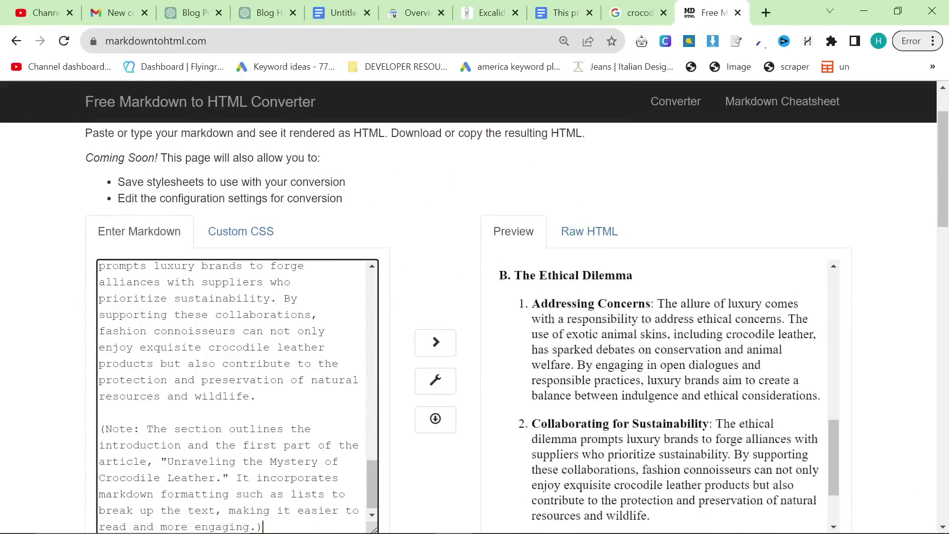
scroll(474, 297, down, 2)
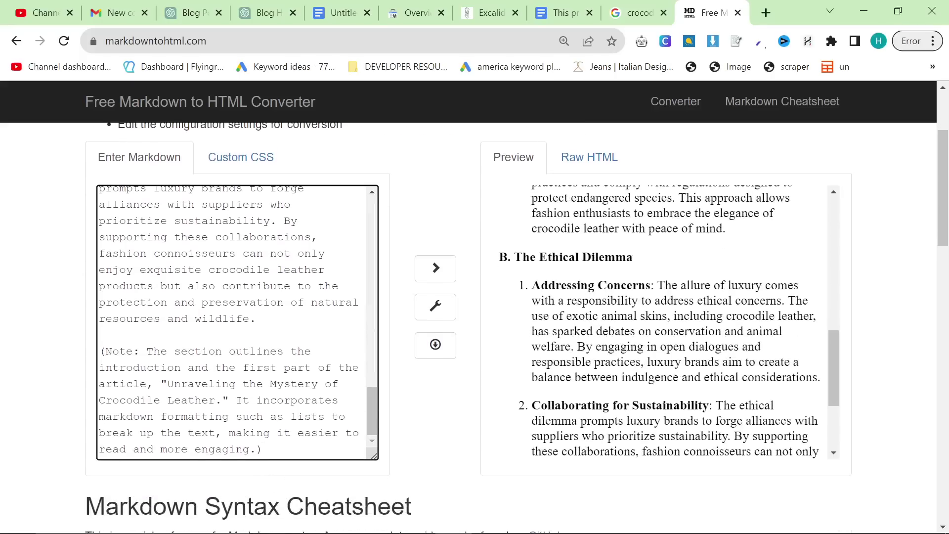
drag(277, 450, 51, 358)
key(BackSpace)
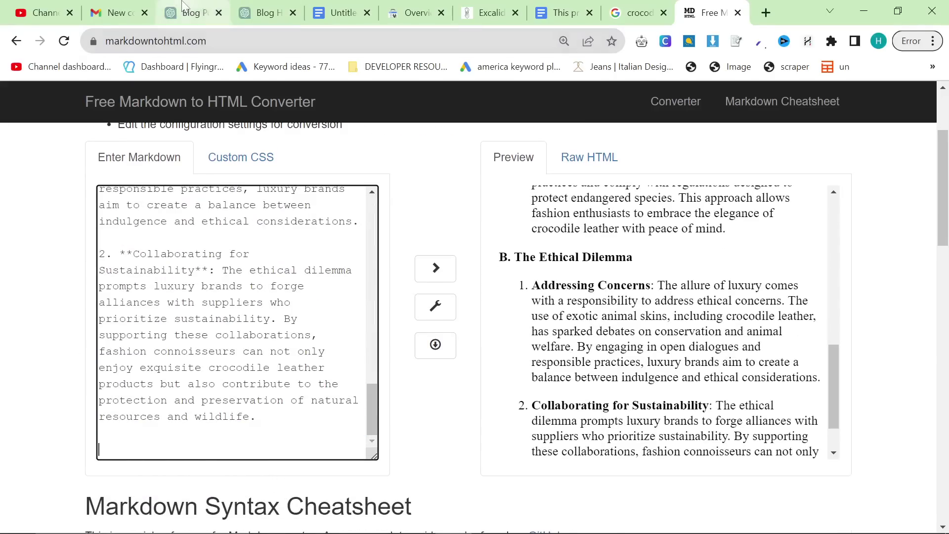
click(183, 6)
click(243, 8)
- Request the full three-part article using each internal link at most once, continuing generation when cut off
scroll(426, 230, down, 15)
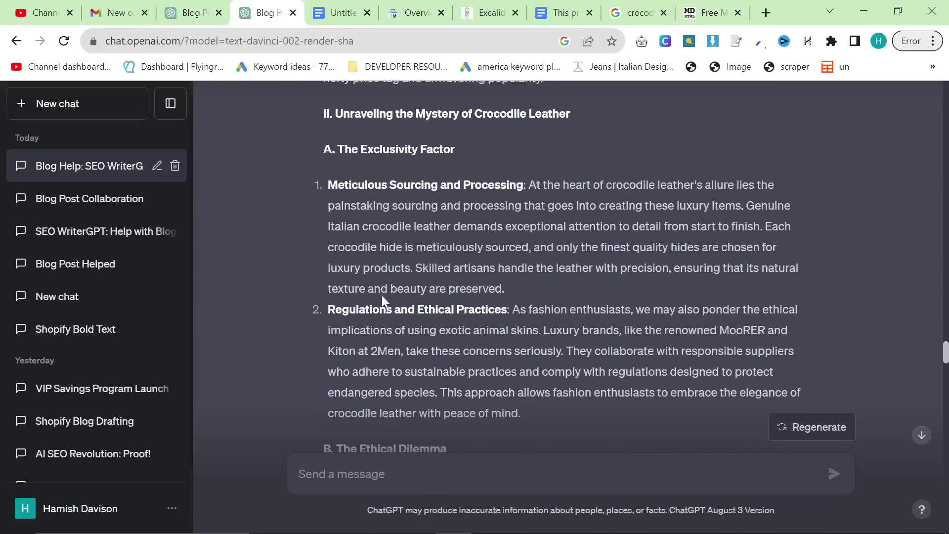
scroll(618, 296, down, 4)
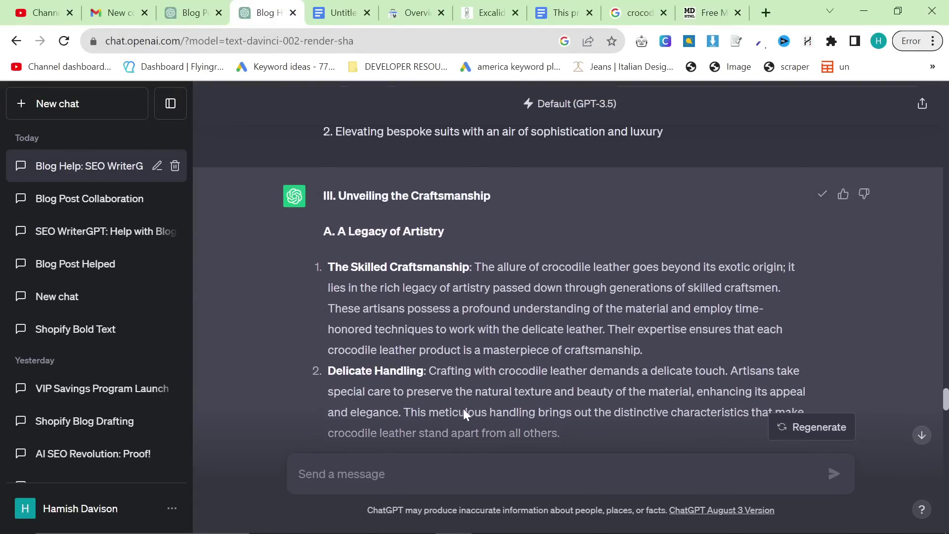
scroll(465, 414, down, 12)
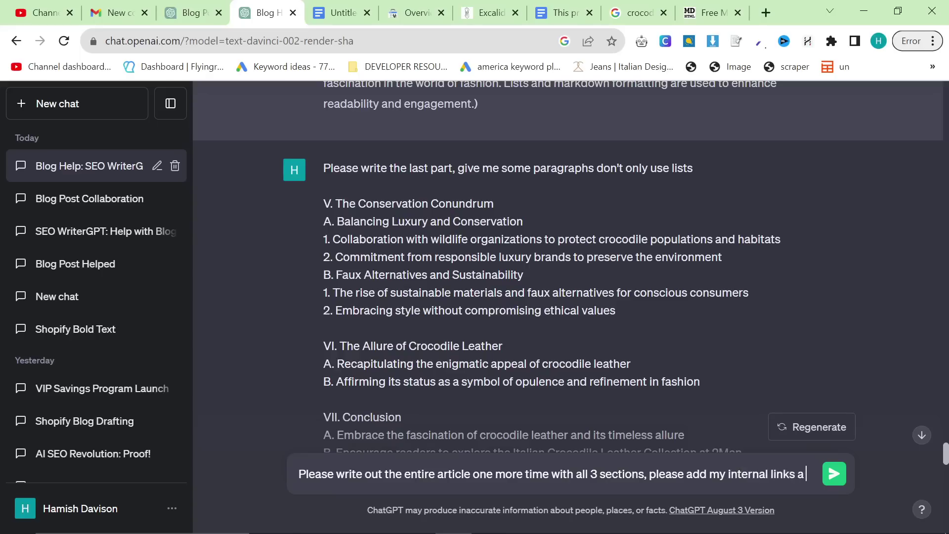
text(maximum of once each.)
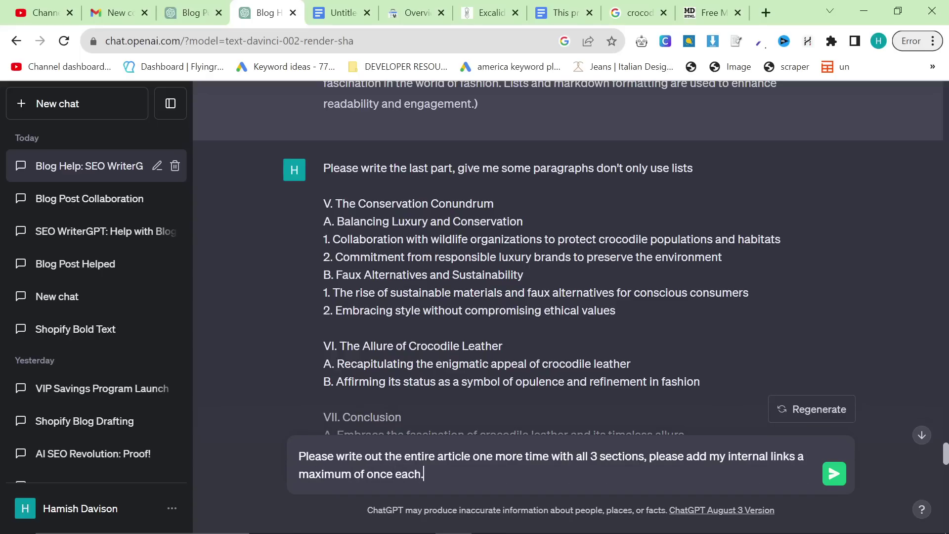
key(Return)
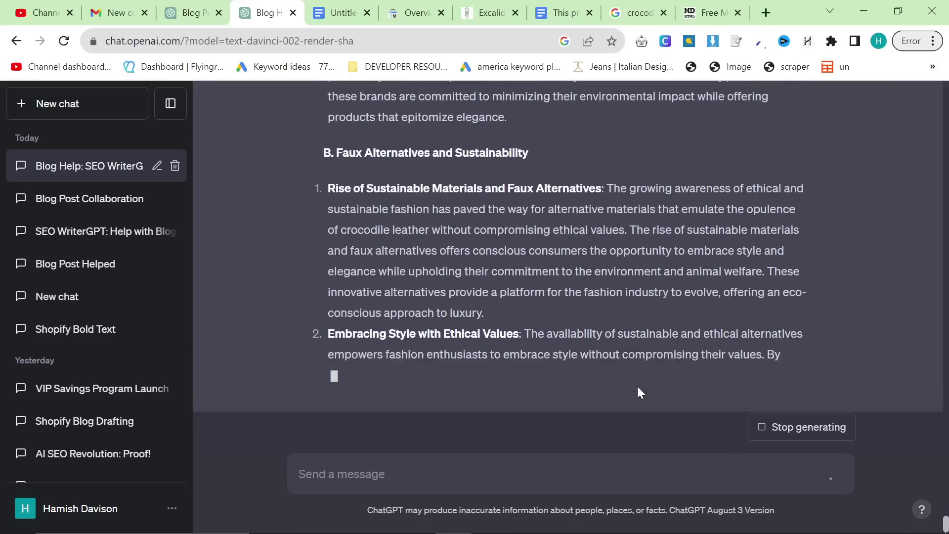
click(745, 428)
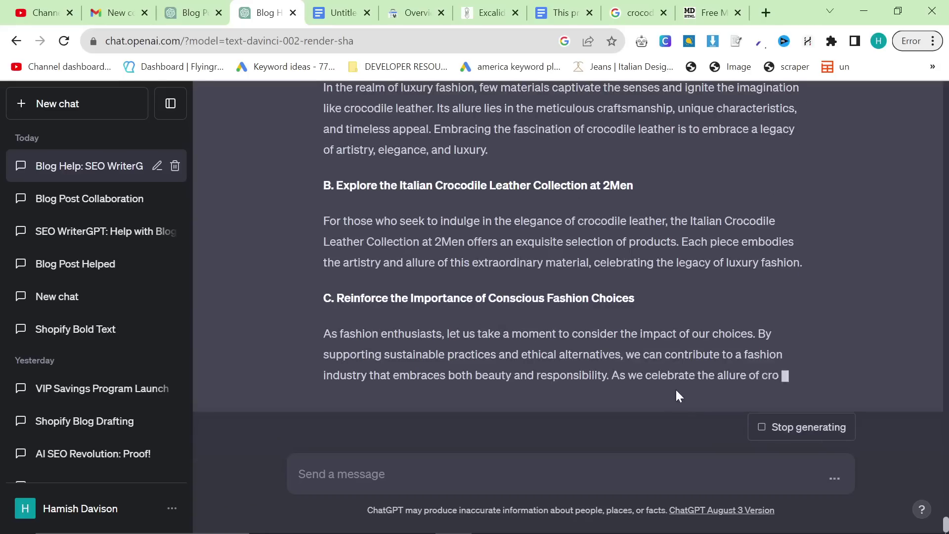
scroll(674, 390, up, 15)
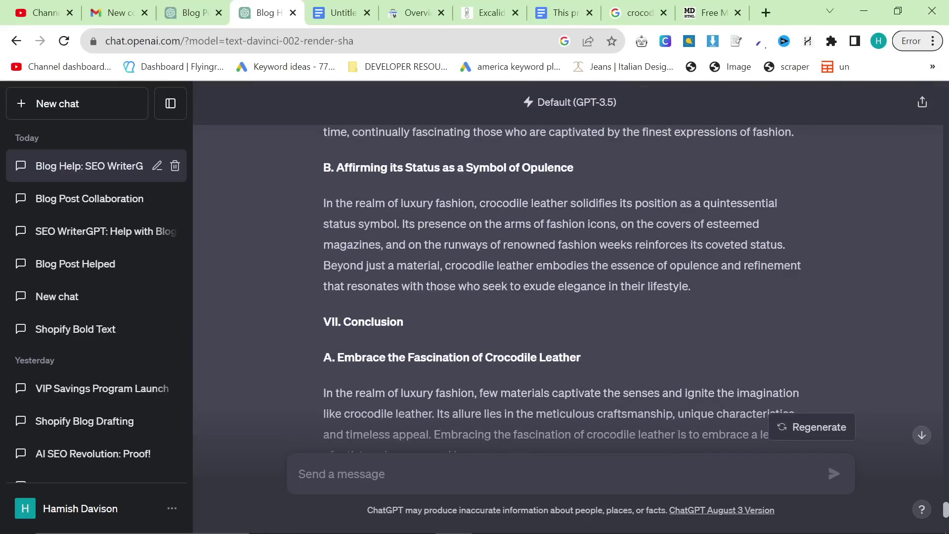
scroll(674, 346, up, 20)
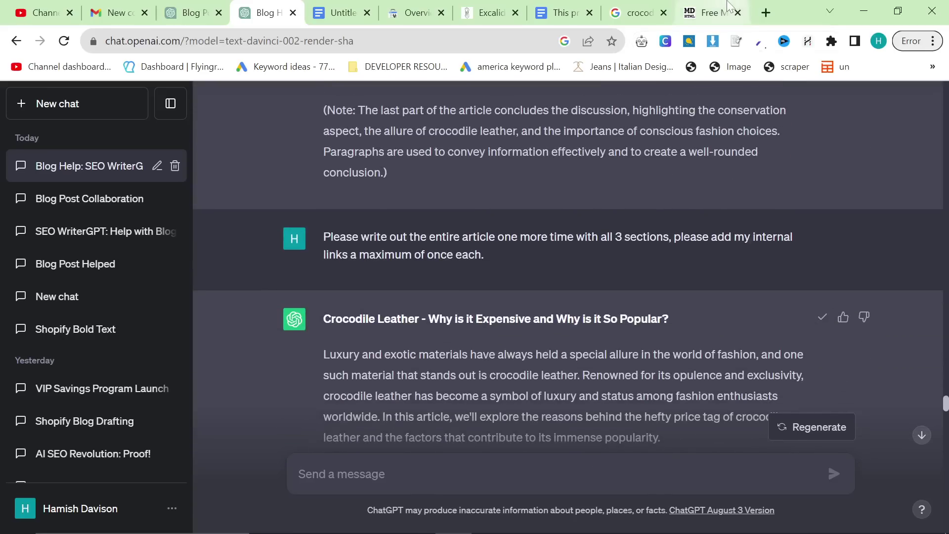
- Replace the converter's markdown with the full article and delete its trailing note
click(727, 6)
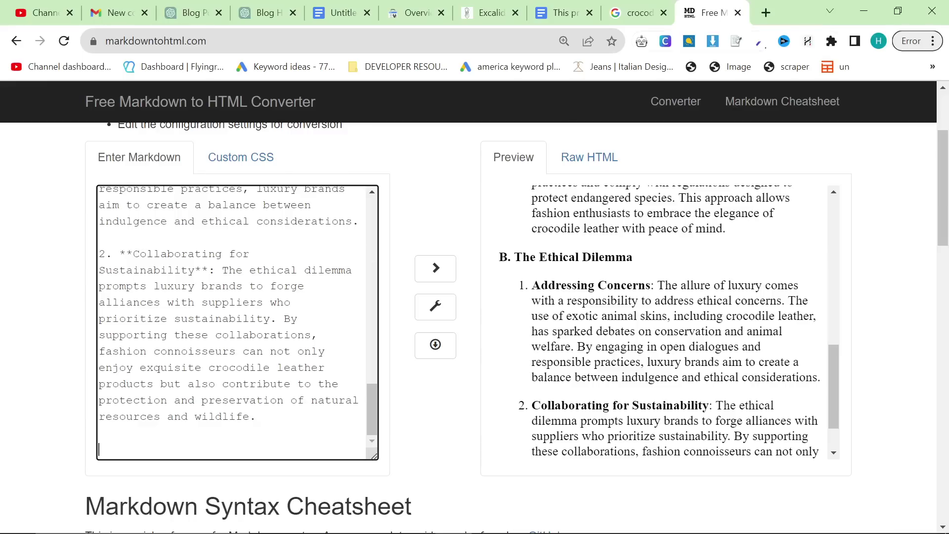
key(ctrl+a)
key(ctrl+v)
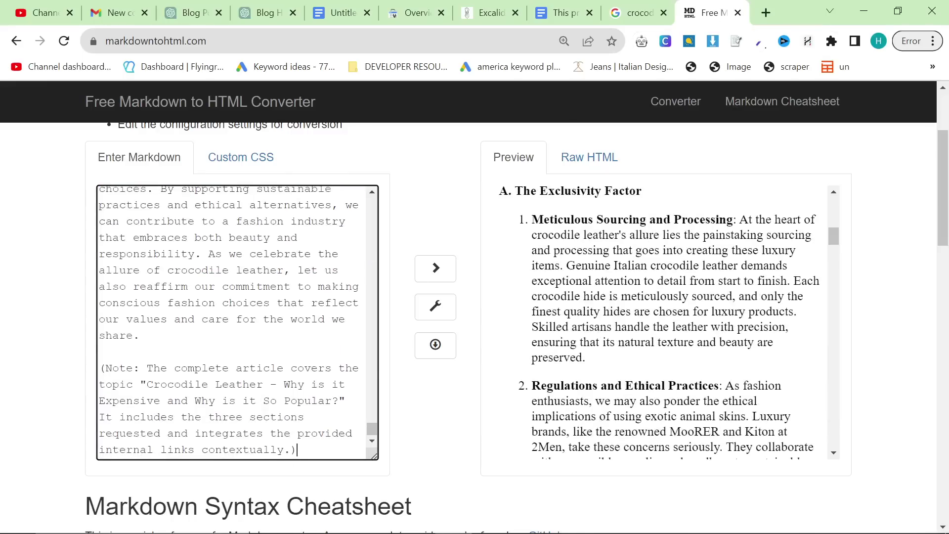
key(shift+Up)
key(shift+Up)
key(shift+Up)
key(shift+Up)
key(shift+Up)
key(shift+Home)
key(BackSpace)
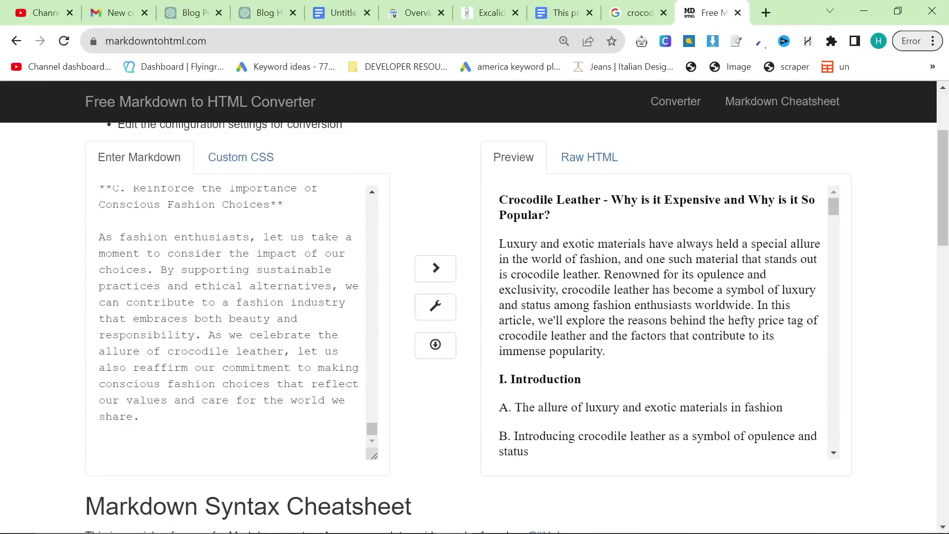
- Select and copy the rendered preview of the full article
scroll(638, 345, up, 3)
scroll(637, 344, down, 4)
scroll(772, 235, down, 10)
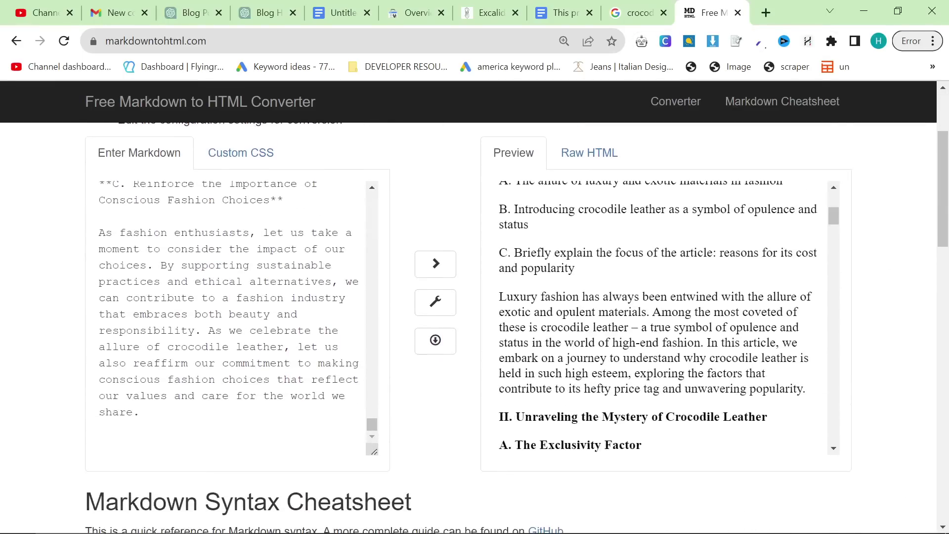
scroll(657, 316, down, 10)
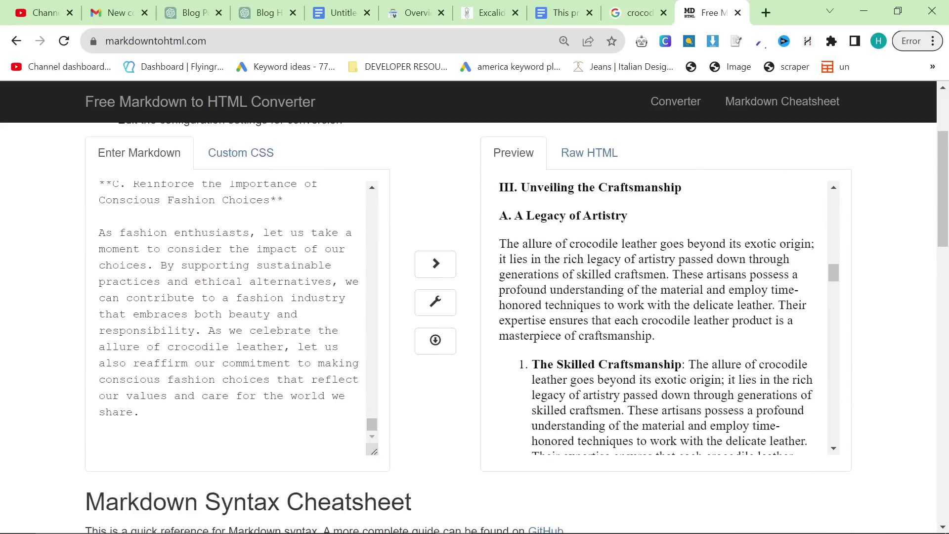
key(ctrl+a)
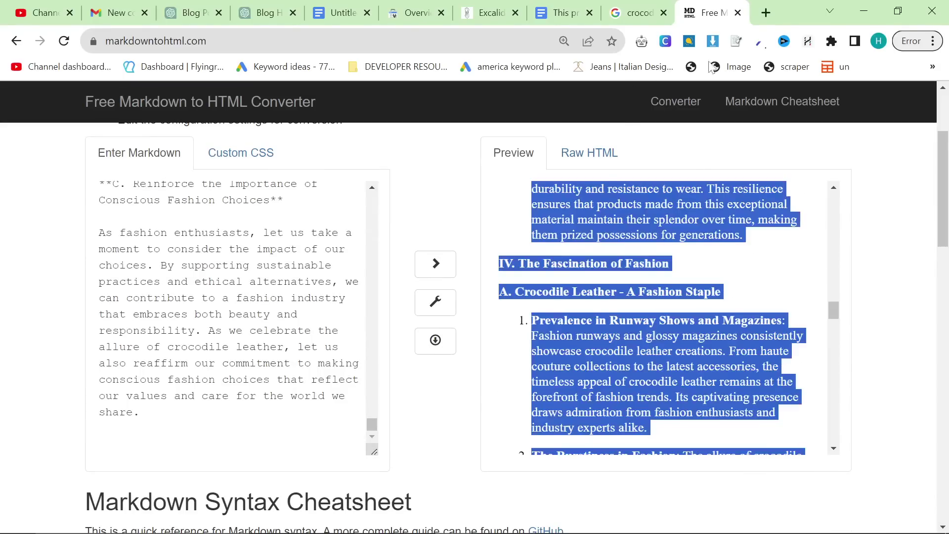
click(765, 12)
- Create a blank document via docs.new and paste the formatted article
text(doc)
key(Return)
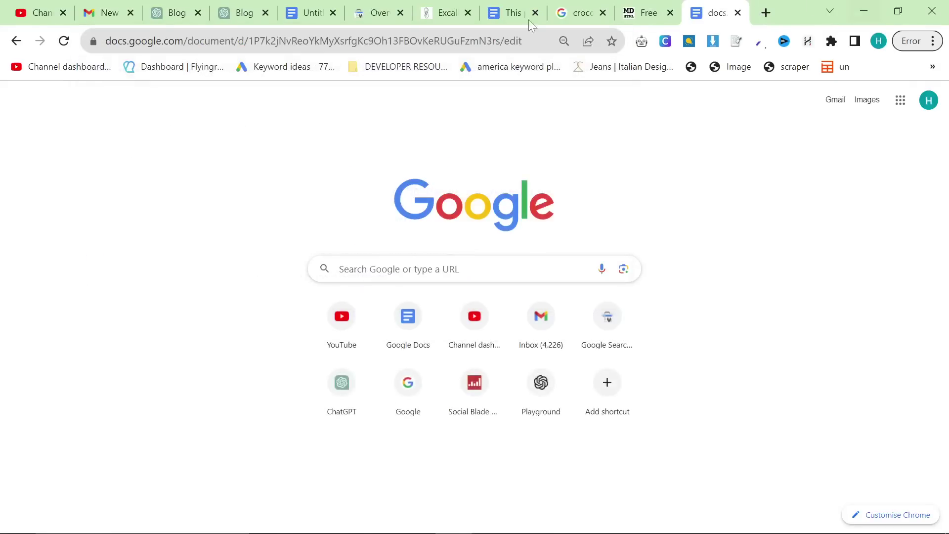
click(23, 103)
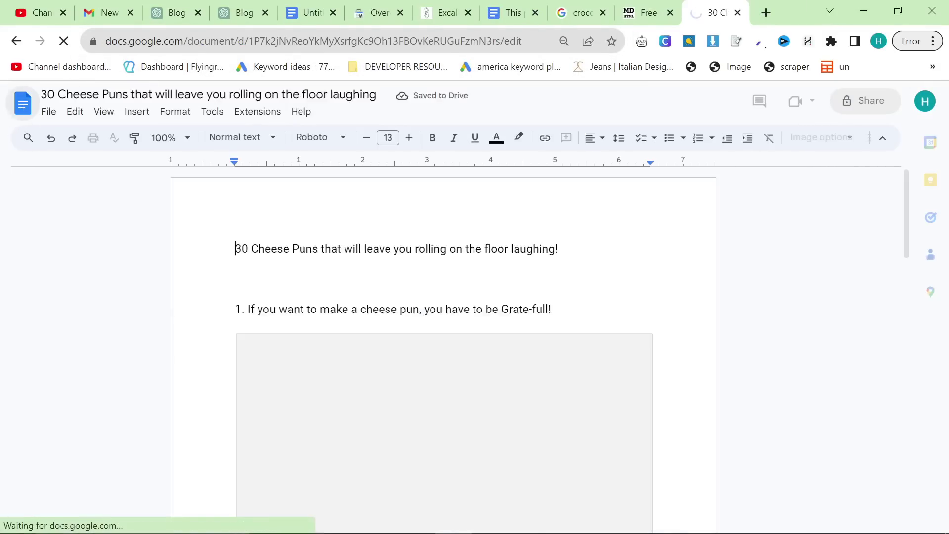
click(205, 34)
text(docs.new)
key(Return)
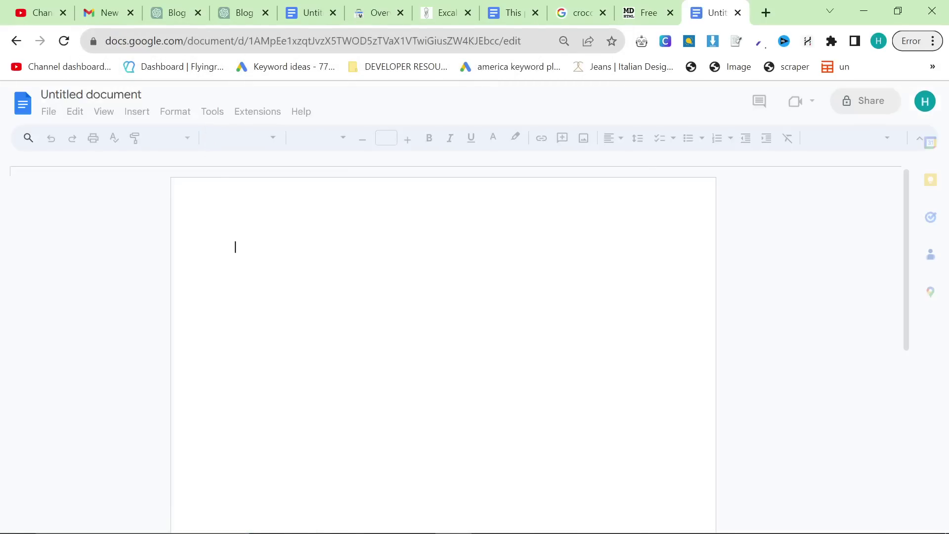
key(ctrl+v)
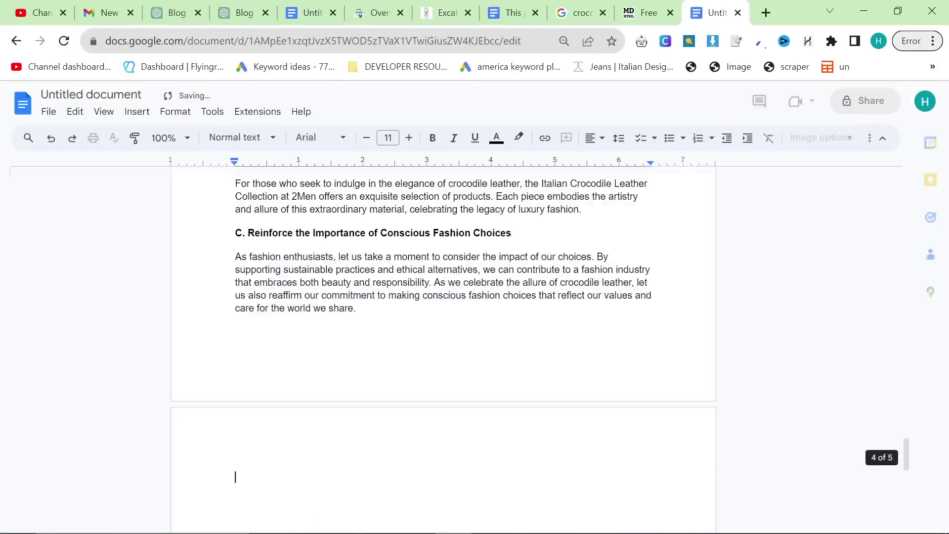
- Check the word count shows 1,490 words over 5 pages
click(226, 114)
click(249, 153)
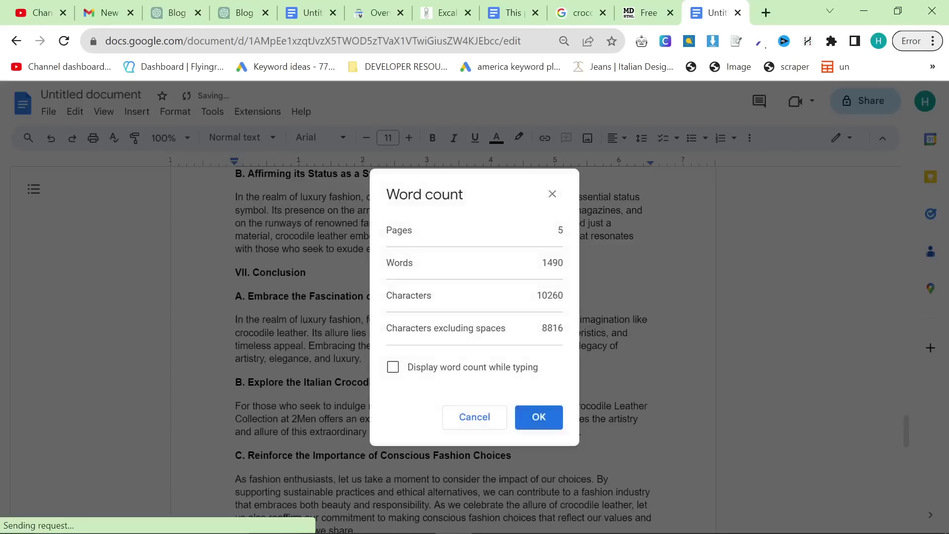
click(538, 417)
scroll(538, 417, up, 15)
scroll(442, 346, up, 20)
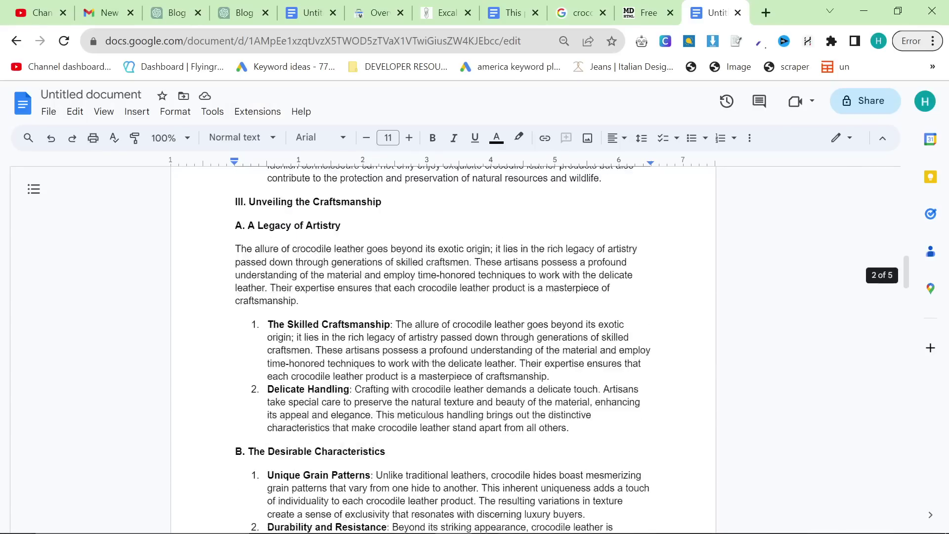
scroll(443, 346, down, 4)
scroll(442, 346, down, 10)
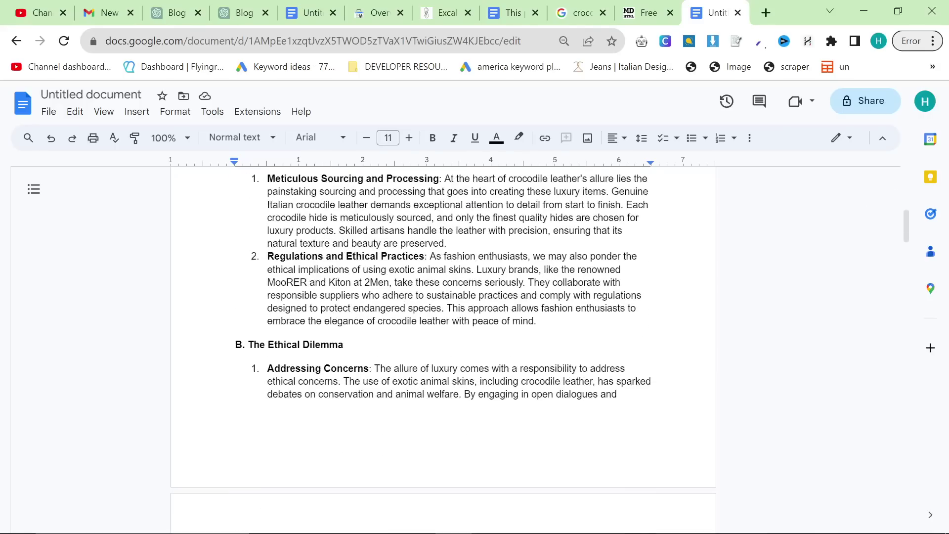
scroll(442, 346, down, 10)
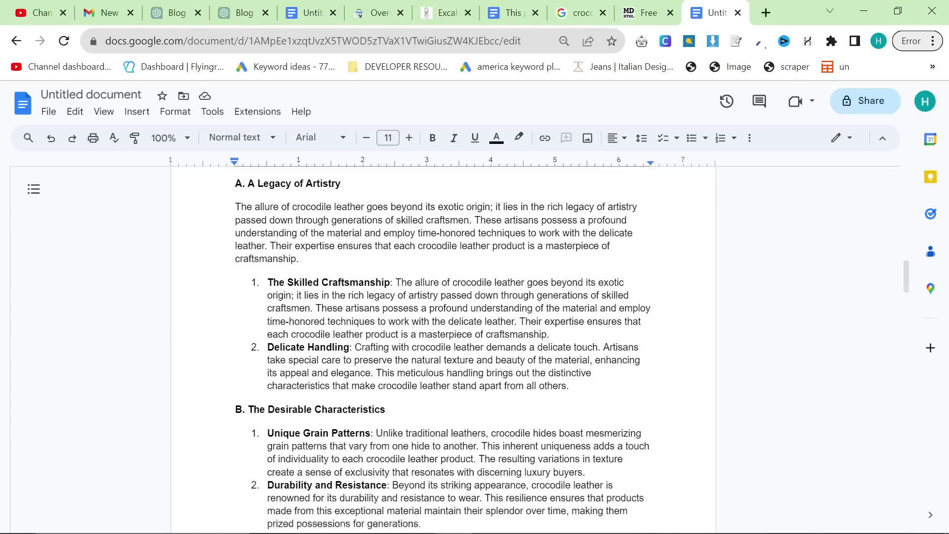
scroll(442, 346, down, 3)
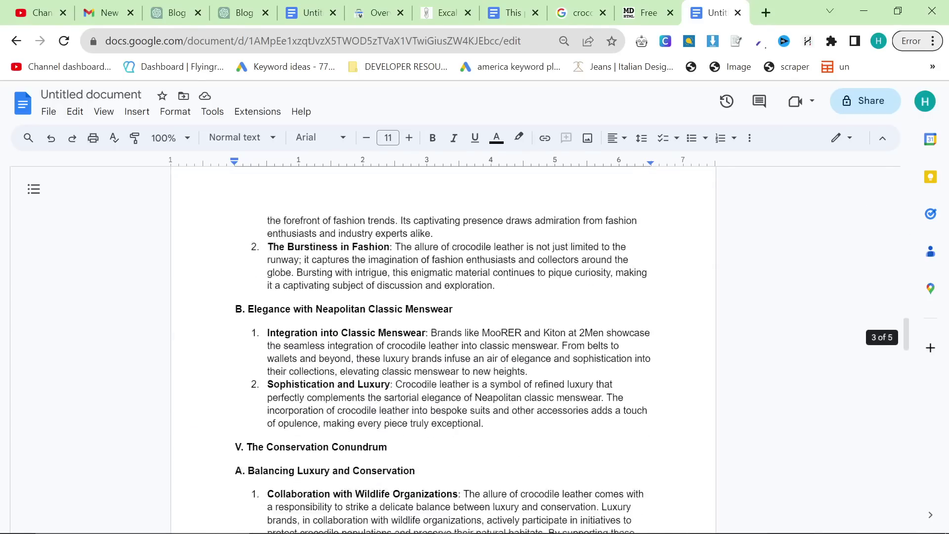
- Ask ChatGPT to remember the earlier internal links and add them naturally throughout the article
click(242, 10)
scroll(480, 337, down, 20)
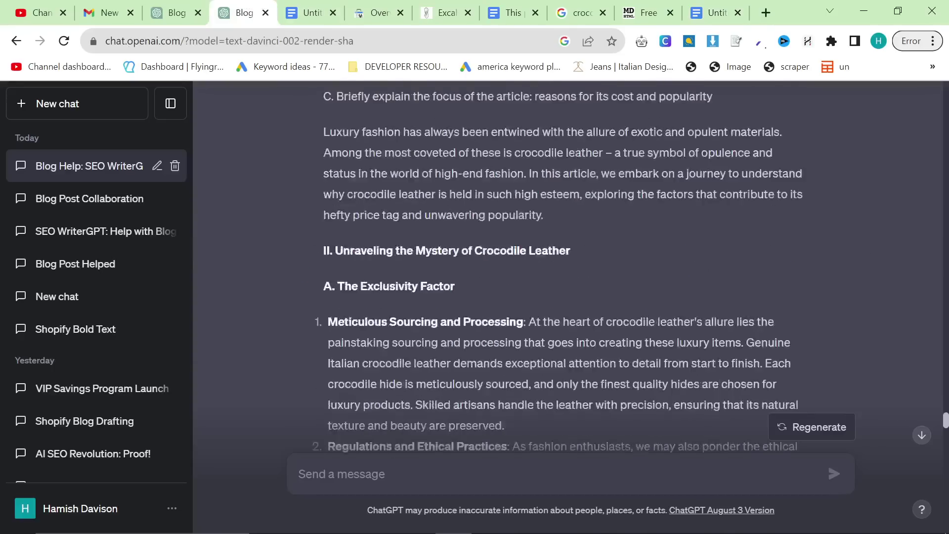
text(Pl)
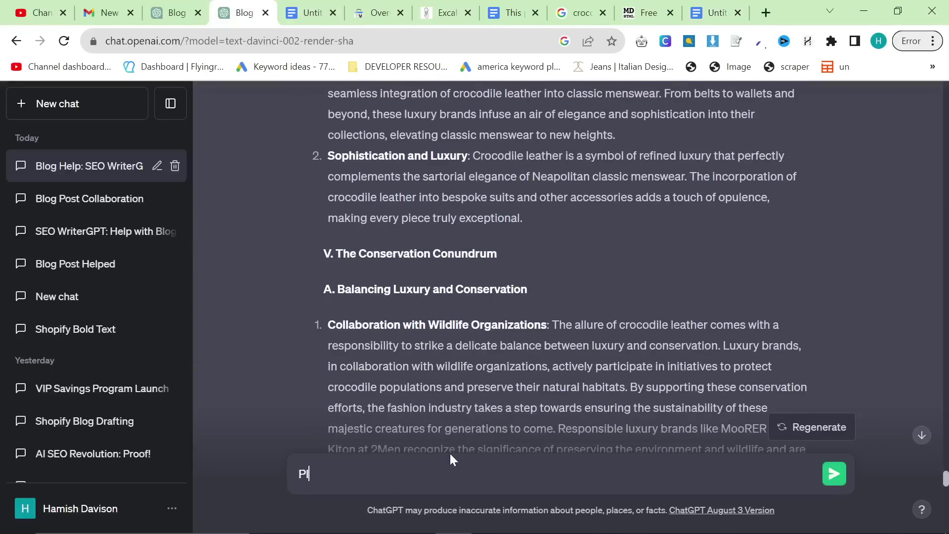
text(ease remember my intern)
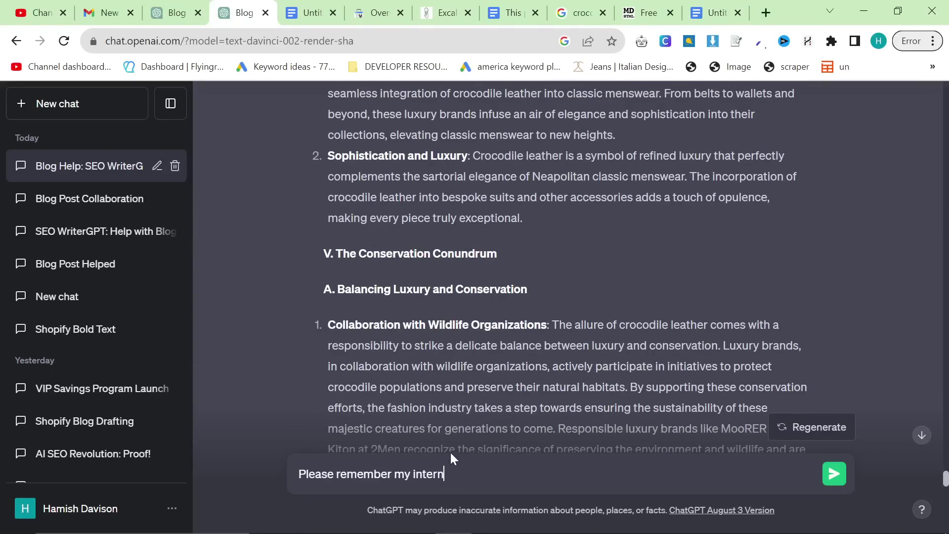
text(al links from before, add them naturally throughout the)
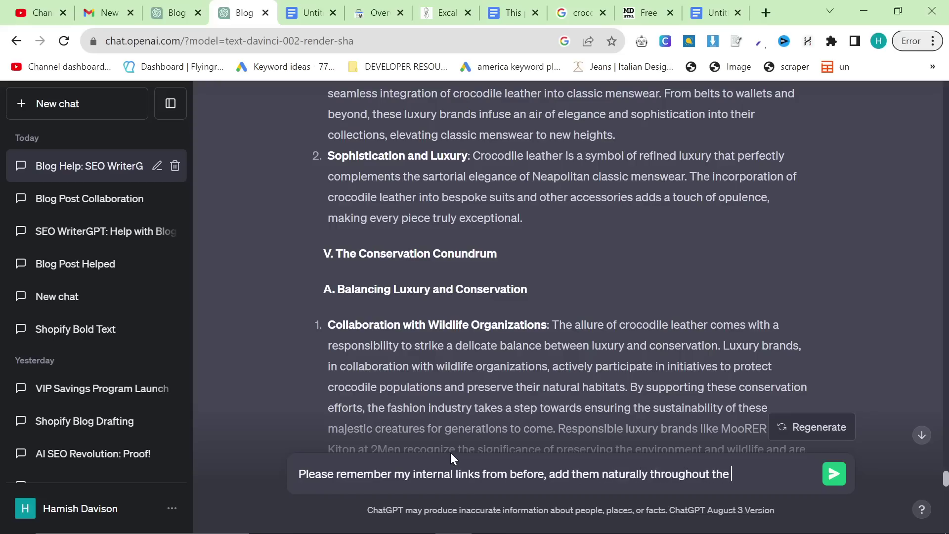
text( article)
key(Return)
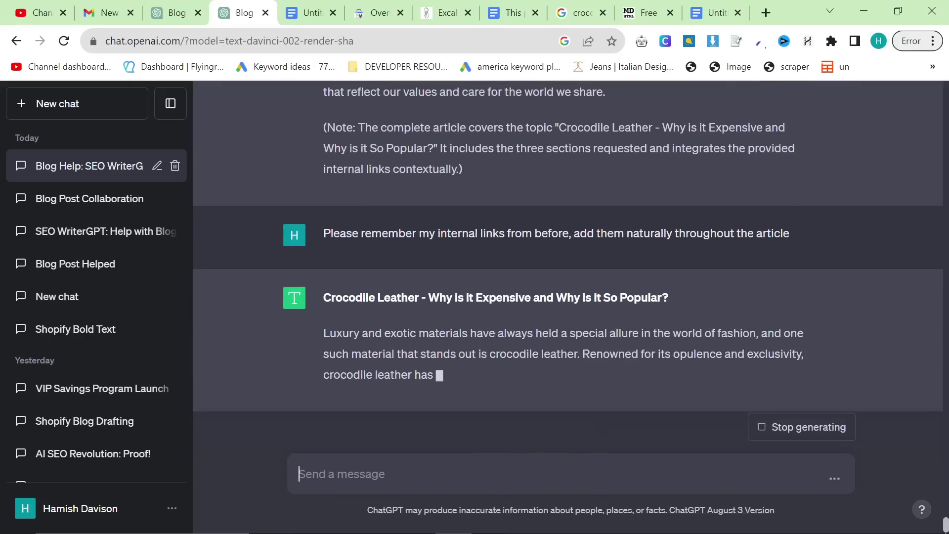
- Let the cut-off article finish generating, then scroll back up through the rewrite
mouse_move(781, 509)
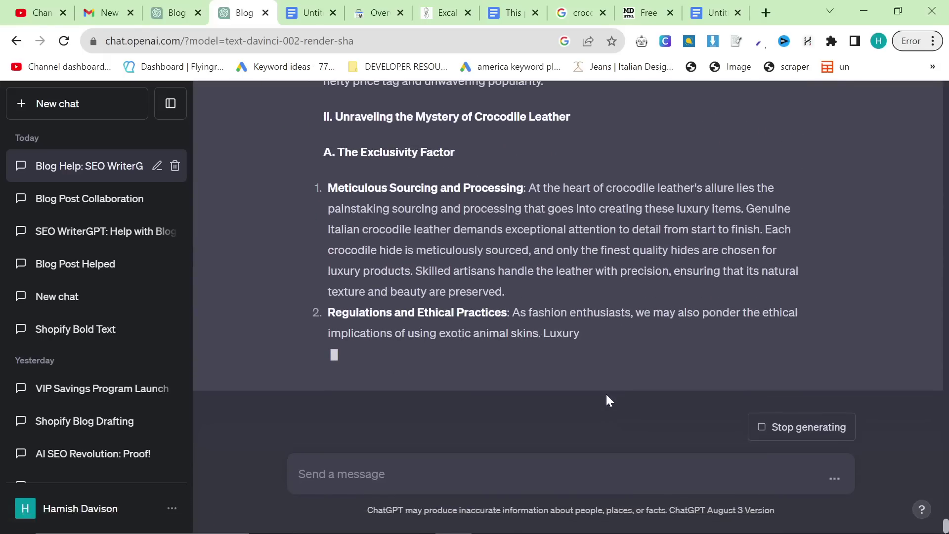
text('')
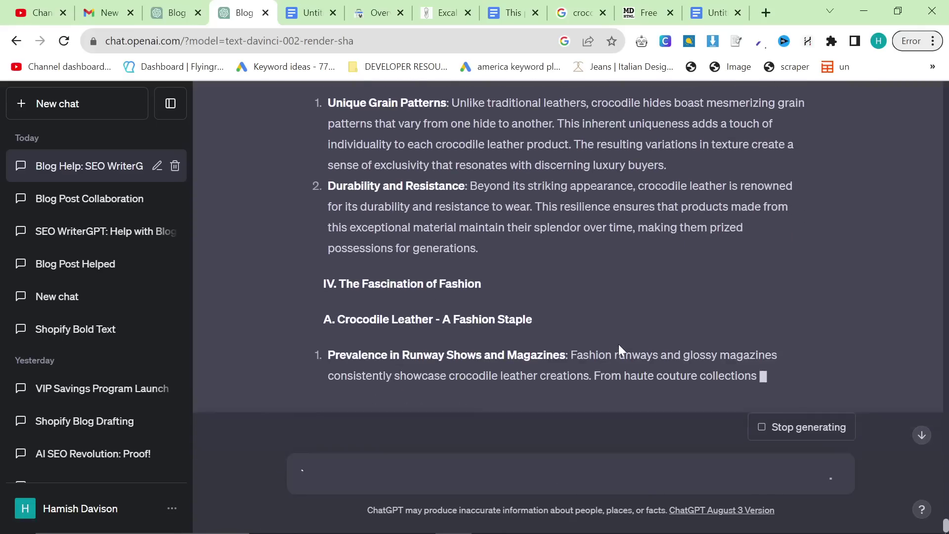
mouse_move(781, 532)
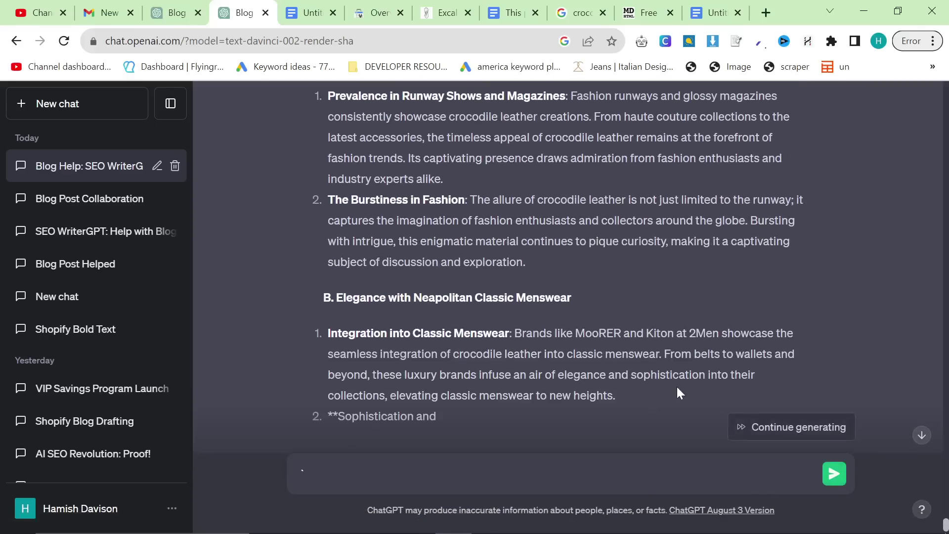
click(787, 428)
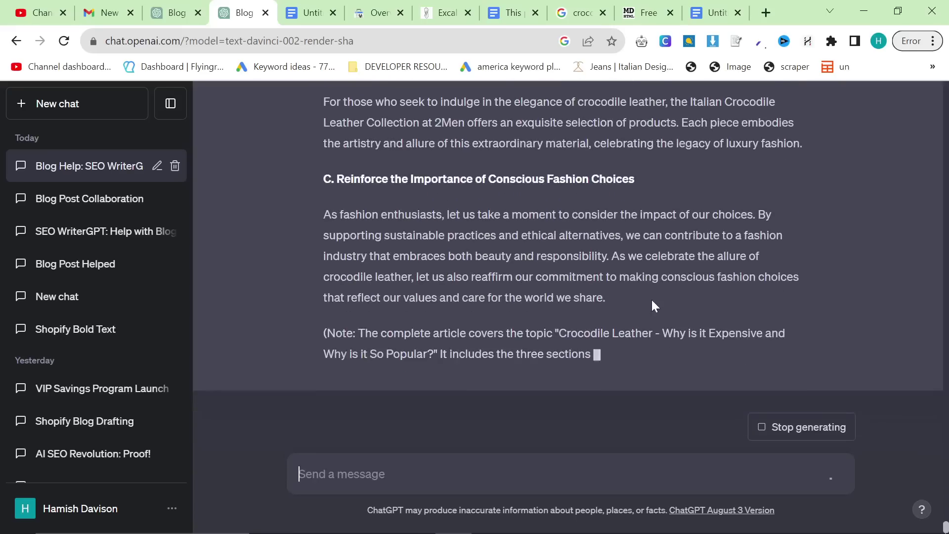
scroll(666, 310, up, 20)
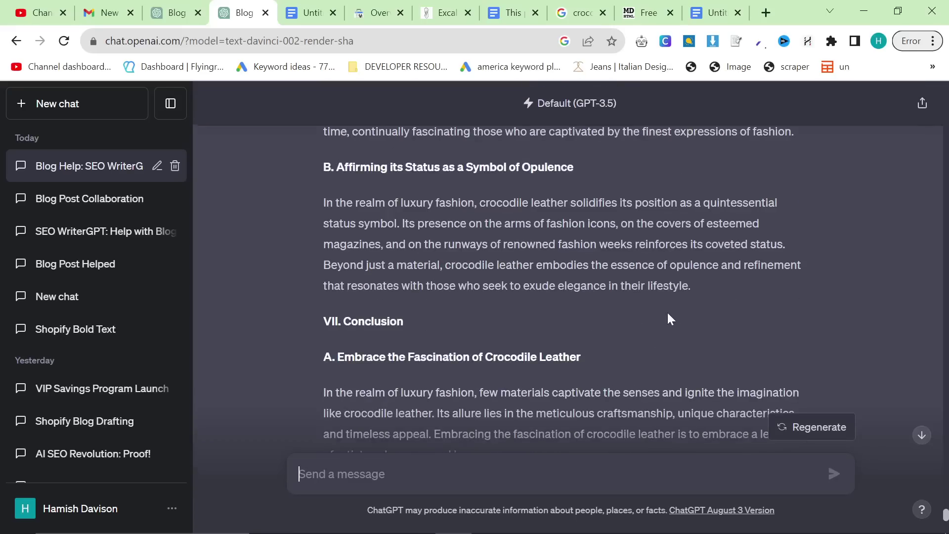
scroll(660, 320, up, 20)
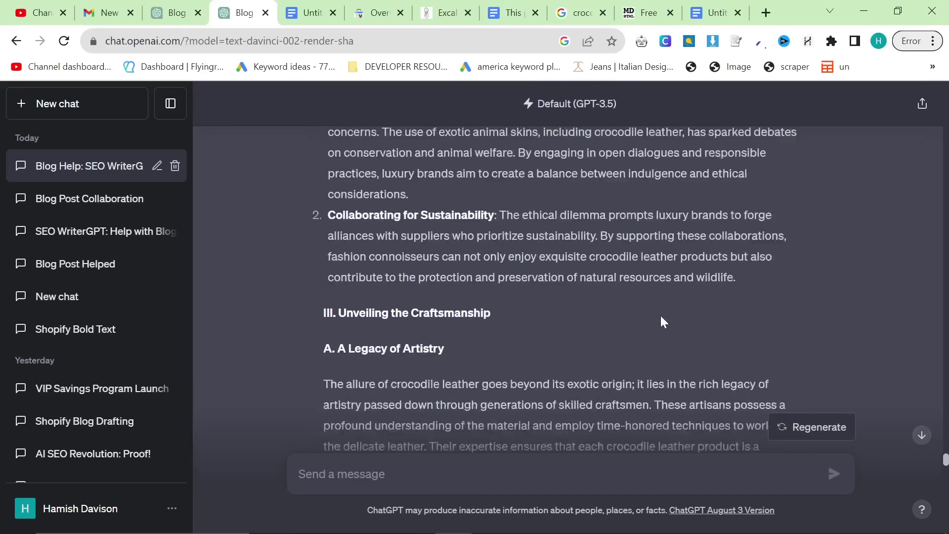
scroll(649, 338, up, 5)
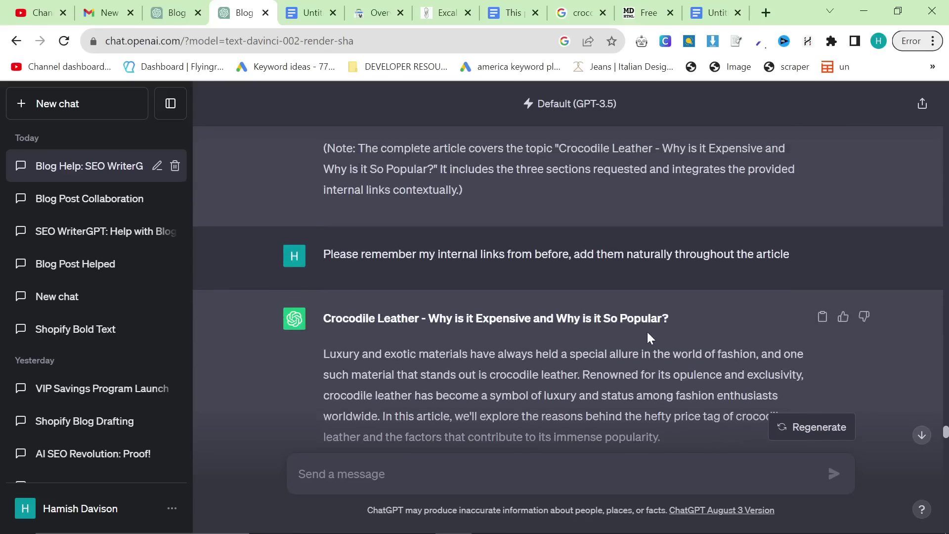
- Copy the new article and paste it over the old text in the markdown input
click(822, 316)
click(652, 13)
click(264, 326)
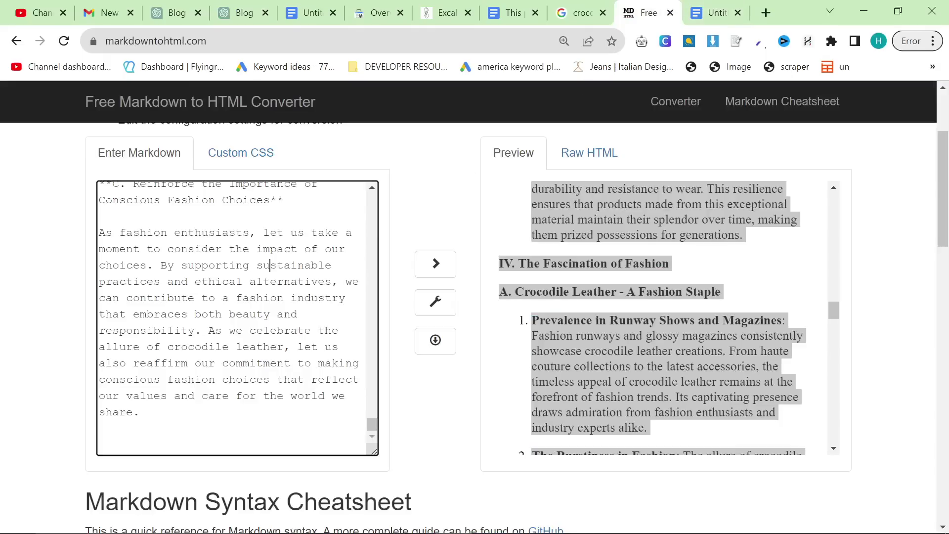
key(ctrl+a)
key(ctrl+v)
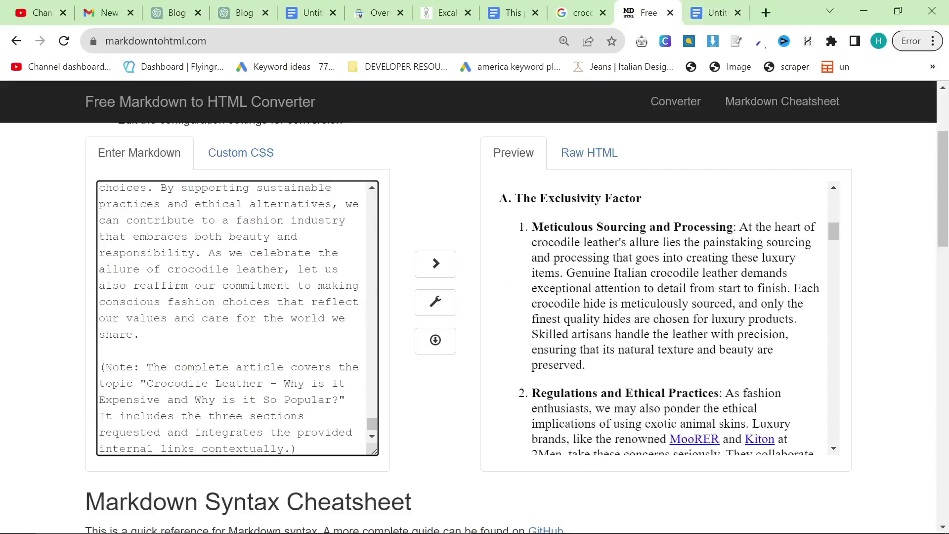
- Delete ChatGPT's closing note paragraph from the end of the markdown
scroll(689, 324, down, 15)
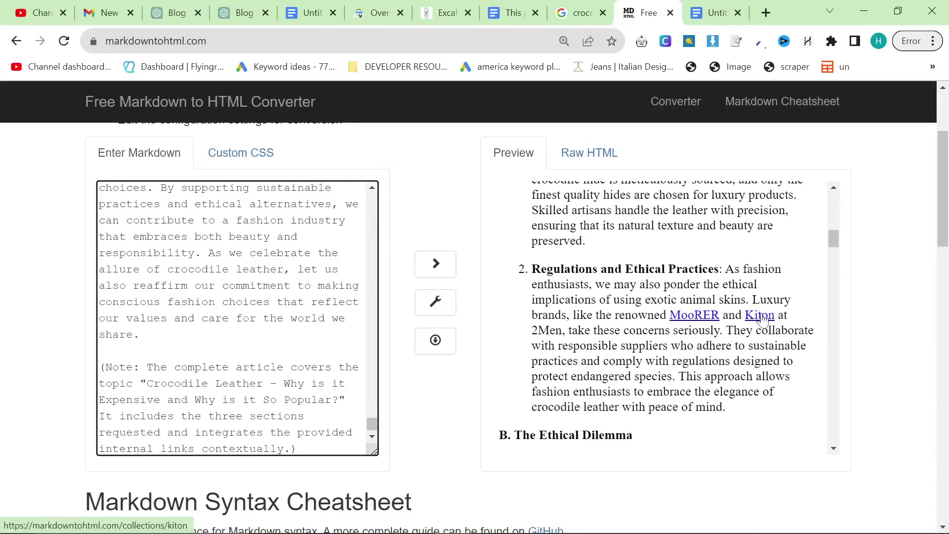
scroll(689, 324, down, 20)
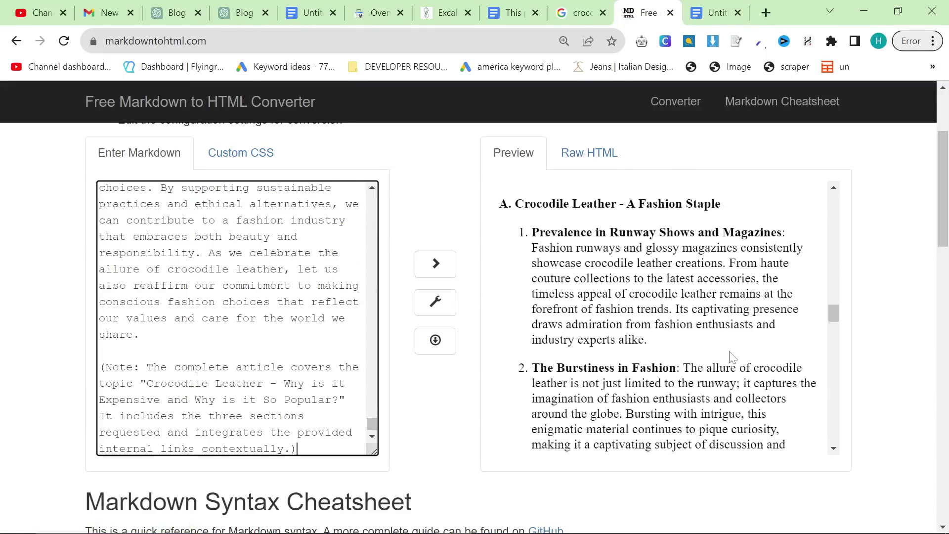
scroll(688, 324, down, 8)
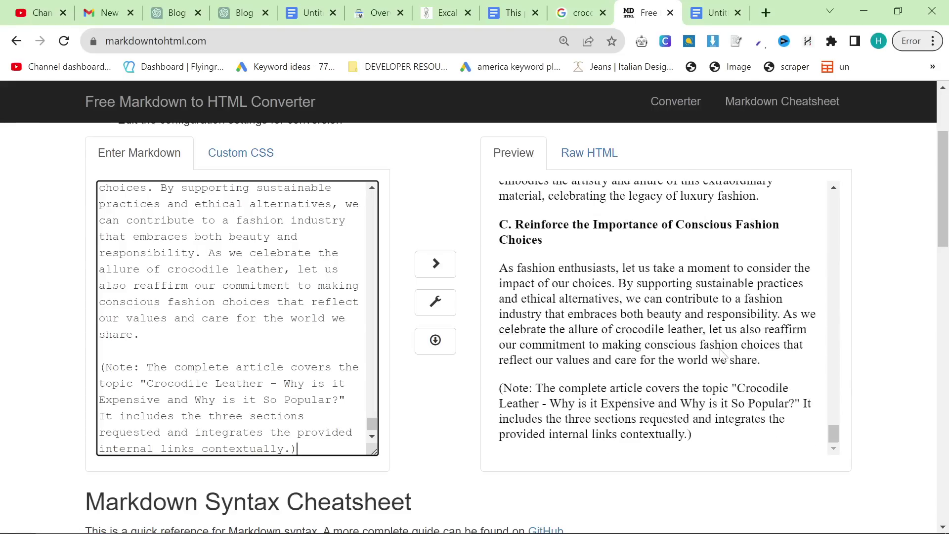
scroll(909, 419, up, 2)
scroll(909, 419, down, 1)
drag(352, 431, 98, 383)
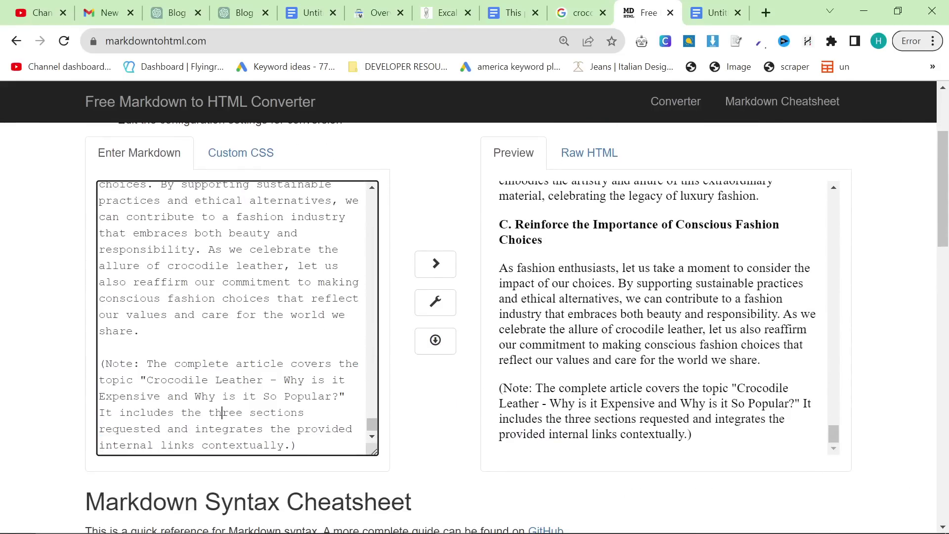
drag(236, 432, 88, 368)
key(BackSpace)
- Show the raw HTML output and start a page search for the headings
click(594, 153)
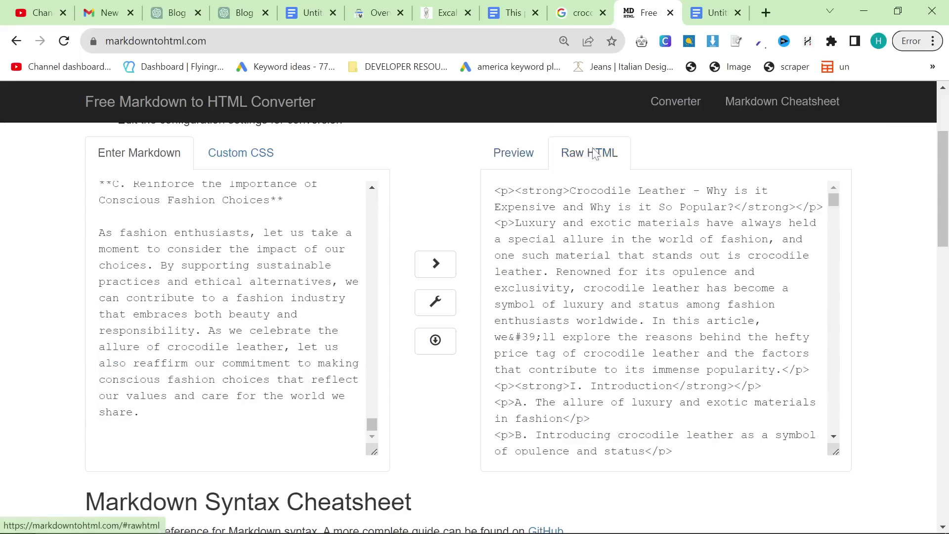
scroll(770, 296, up, 3)
click(771, 296)
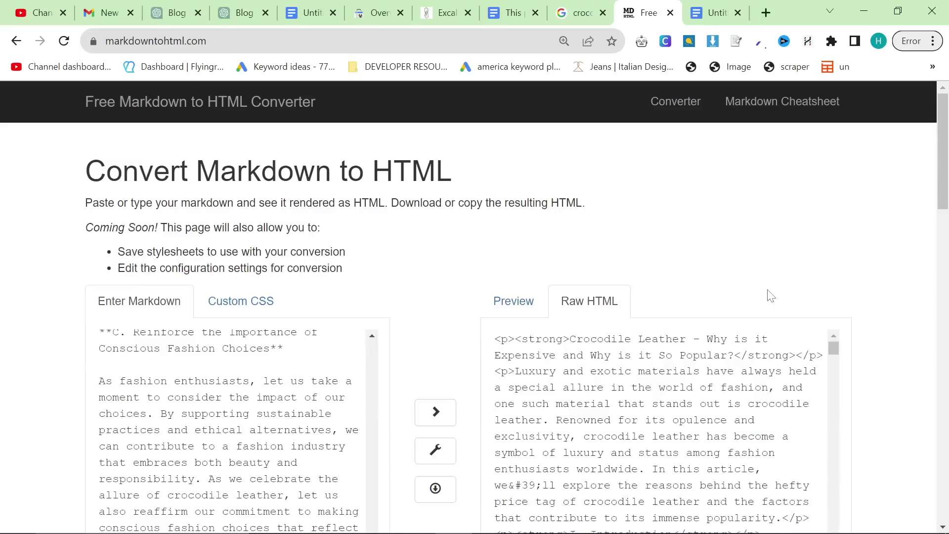
scroll(911, 470, down, 2)
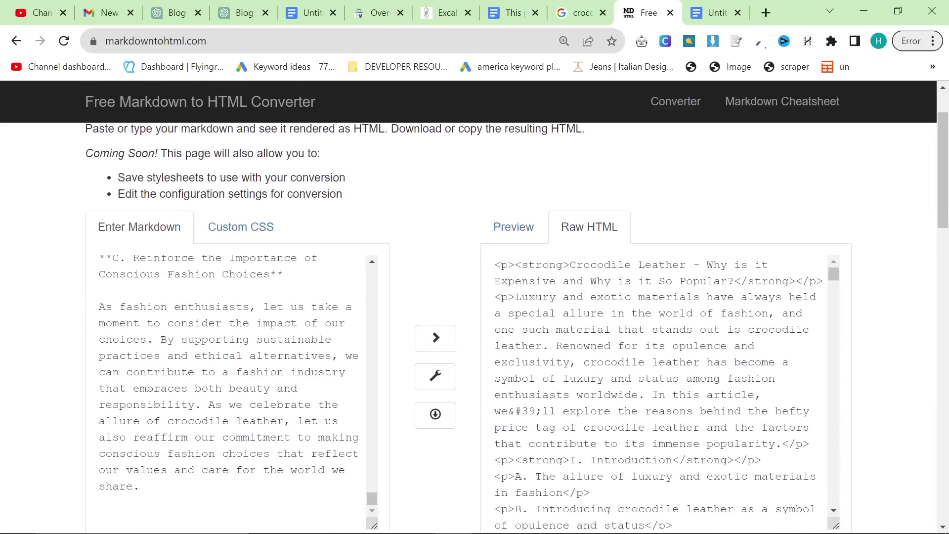
key(ctrl+f)
- Search for 'h2', then recheck the 'H2 and H3' heading request in ChatGPT's first prompt
text(h2)
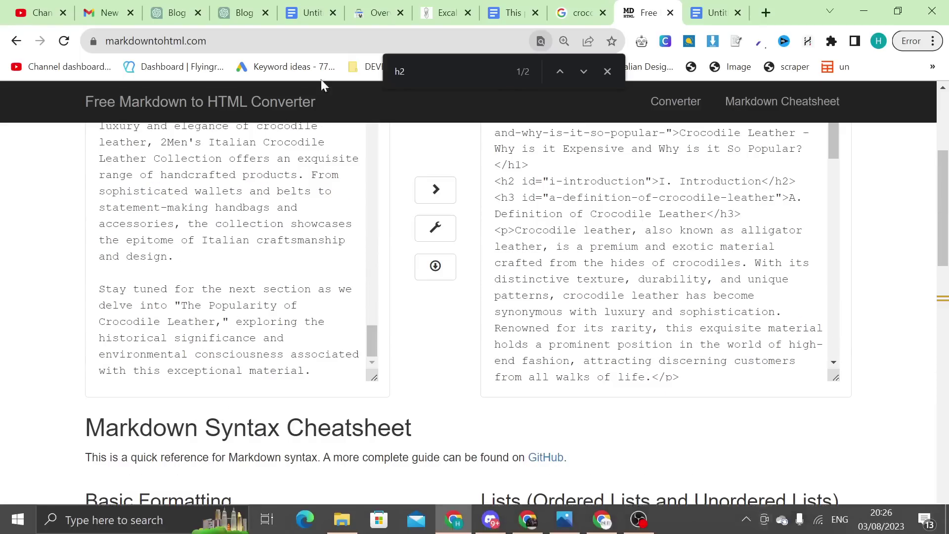
click(234, 7)
scroll(546, 288, up, 7)
scroll(546, 287, down, 17)
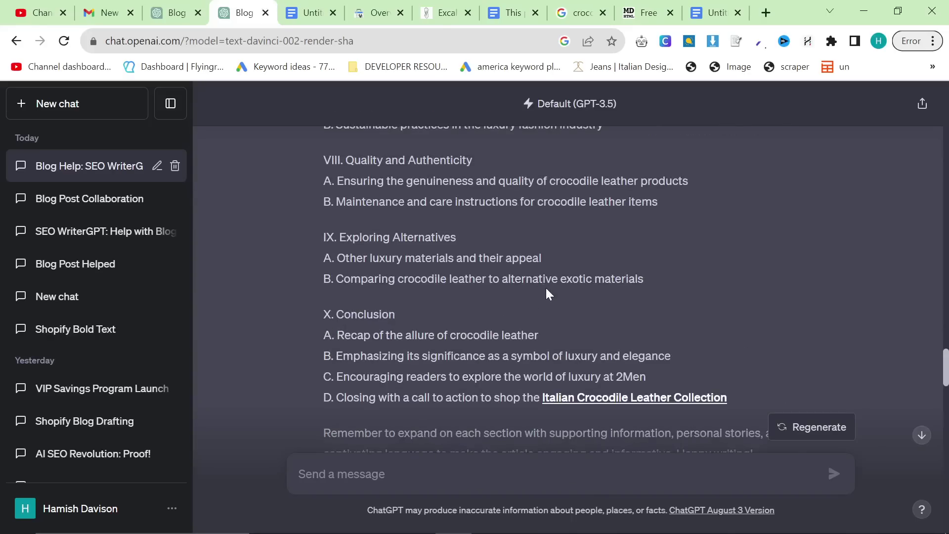
scroll(546, 288, up, 14)
scroll(544, 289, up, 12)
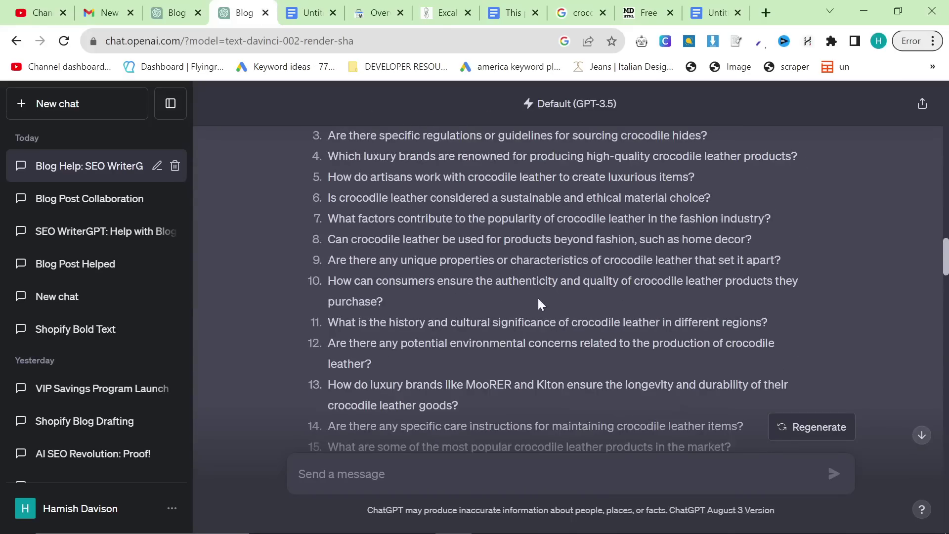
scroll(536, 300, up, 15)
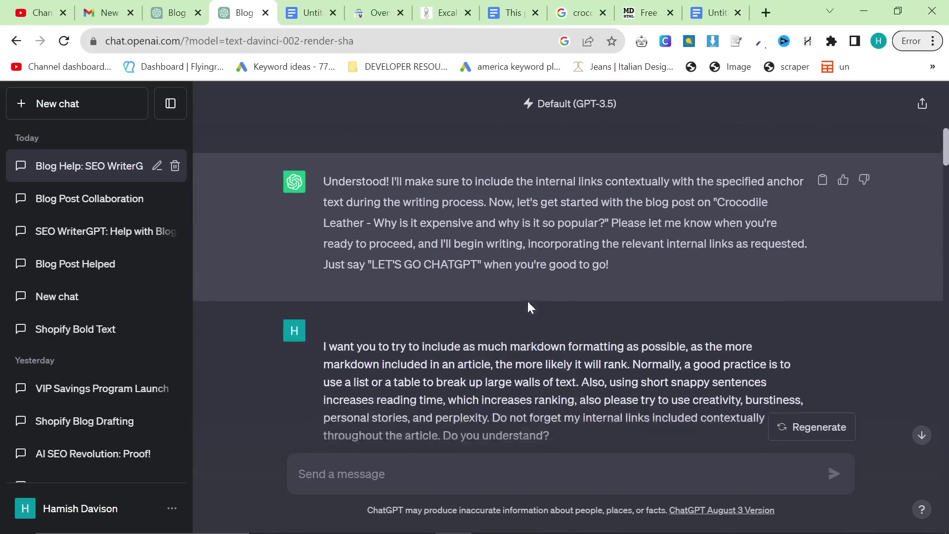
scroll(527, 300, up, 10)
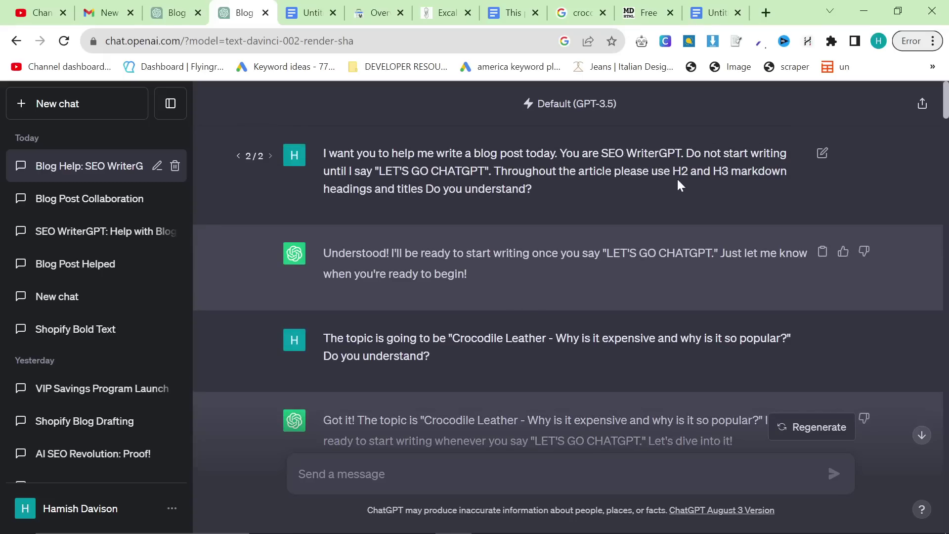
drag(672, 171, 696, 171)
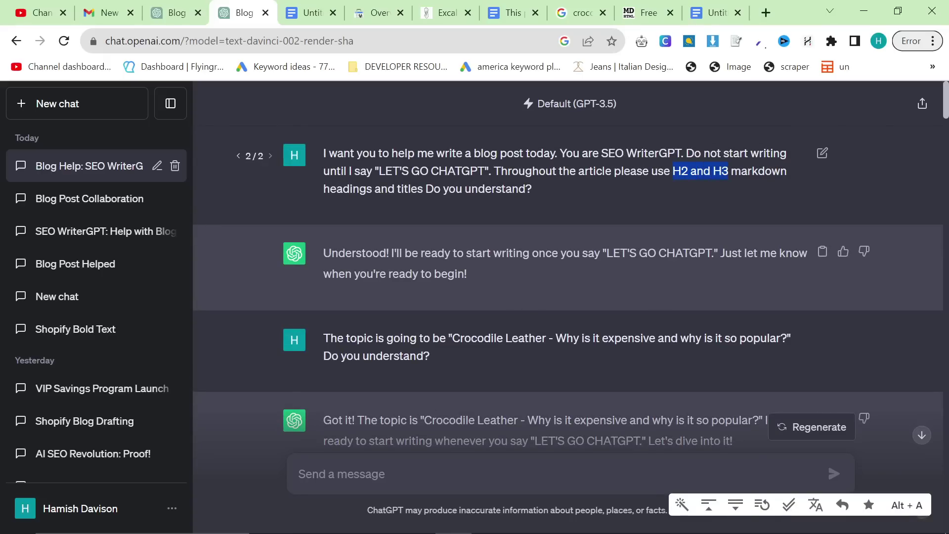
click(623, 203)
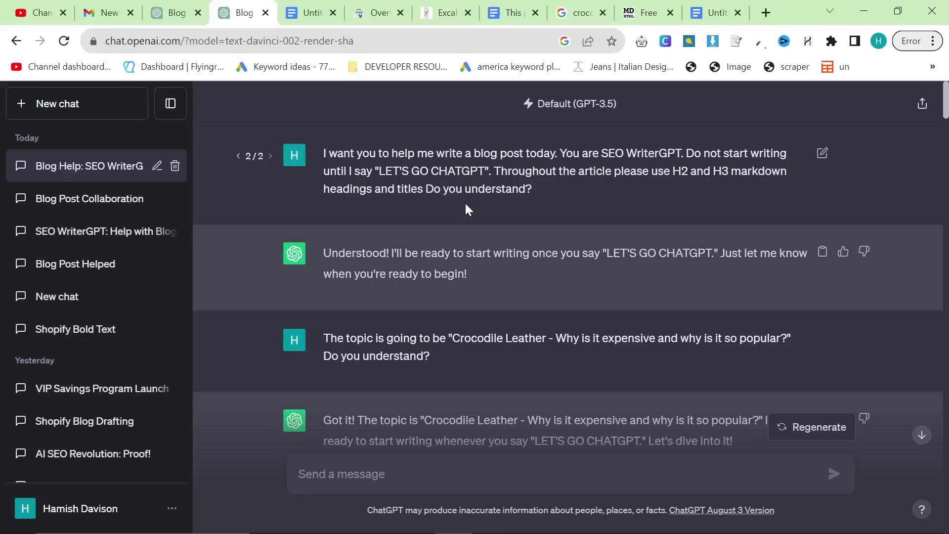
- Scroll down to the earlier draft with h3 subheadings through the 2Men's collection link
scroll(455, 250, down, 15)
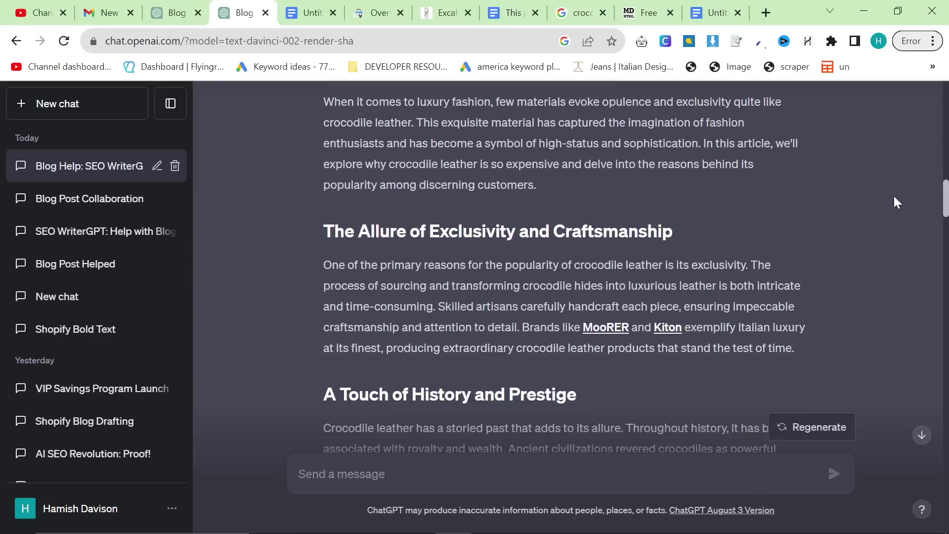
drag(944, 198, 946, 489)
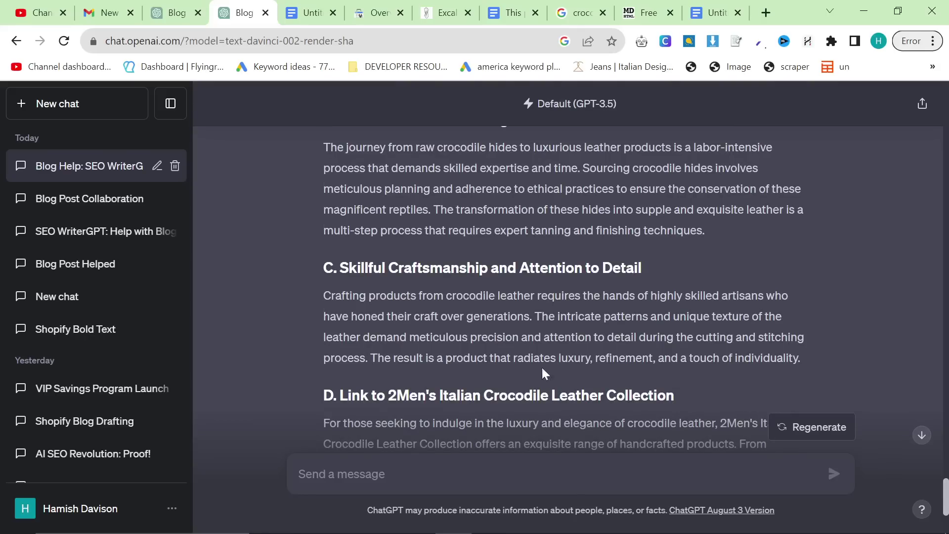
scroll(516, 373, down, 4)
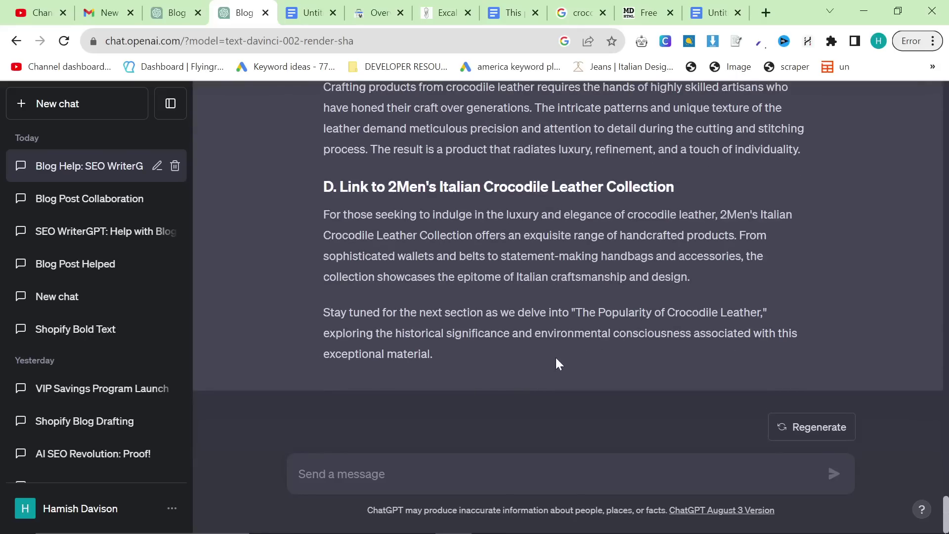